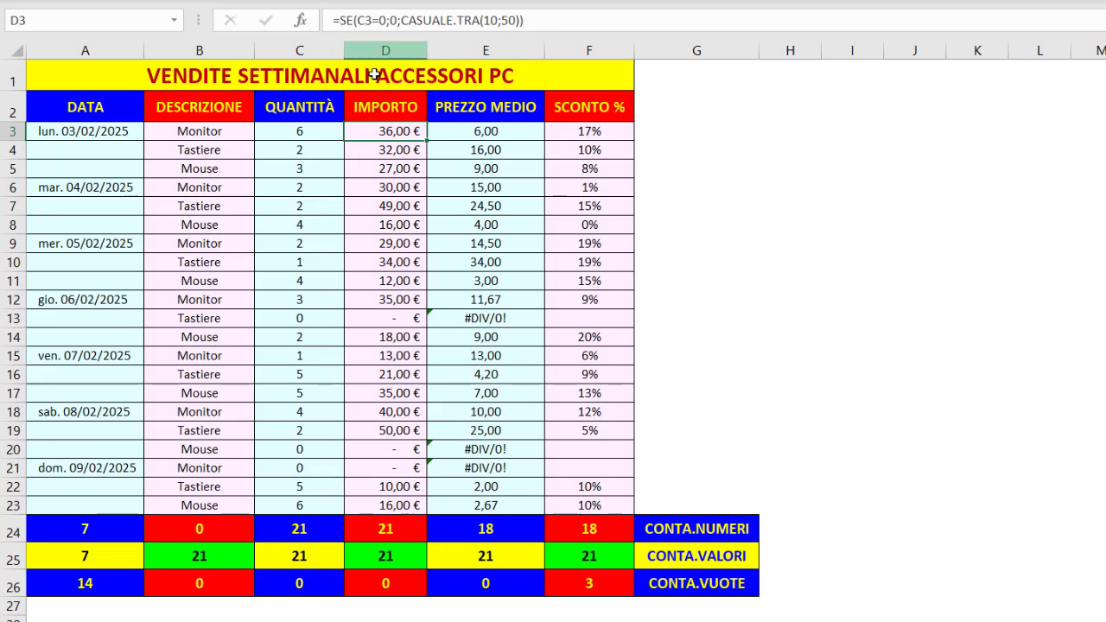
Examine the formulas behind the quantity, amount, average price and discount columns in rows 3 and 13, and empty date cell A11.
left_click(458, 134)
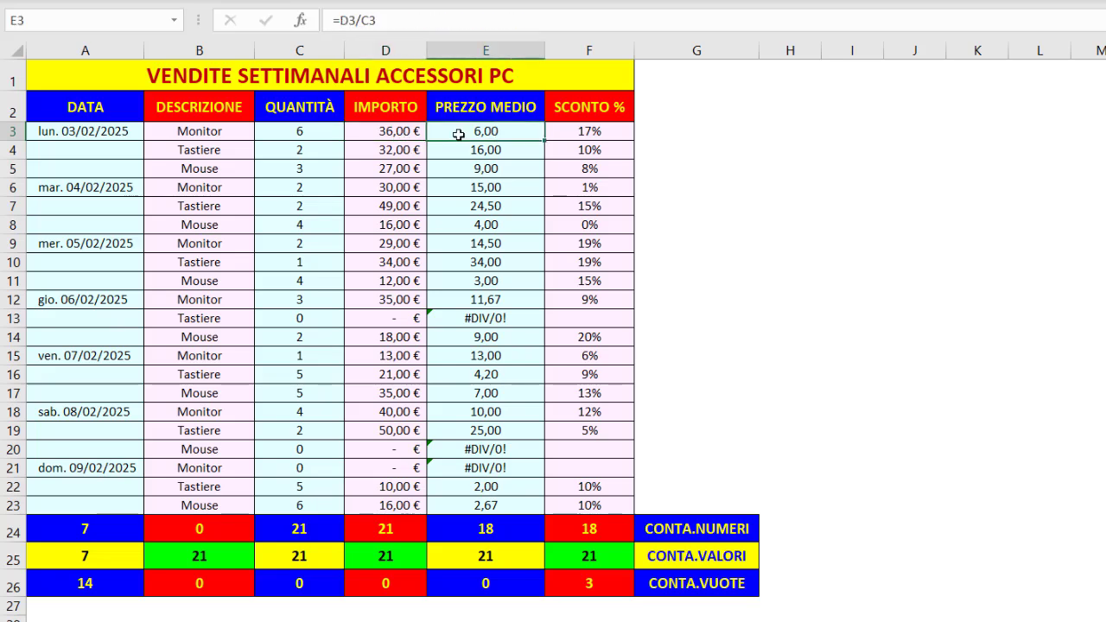
left_click(418, 133)
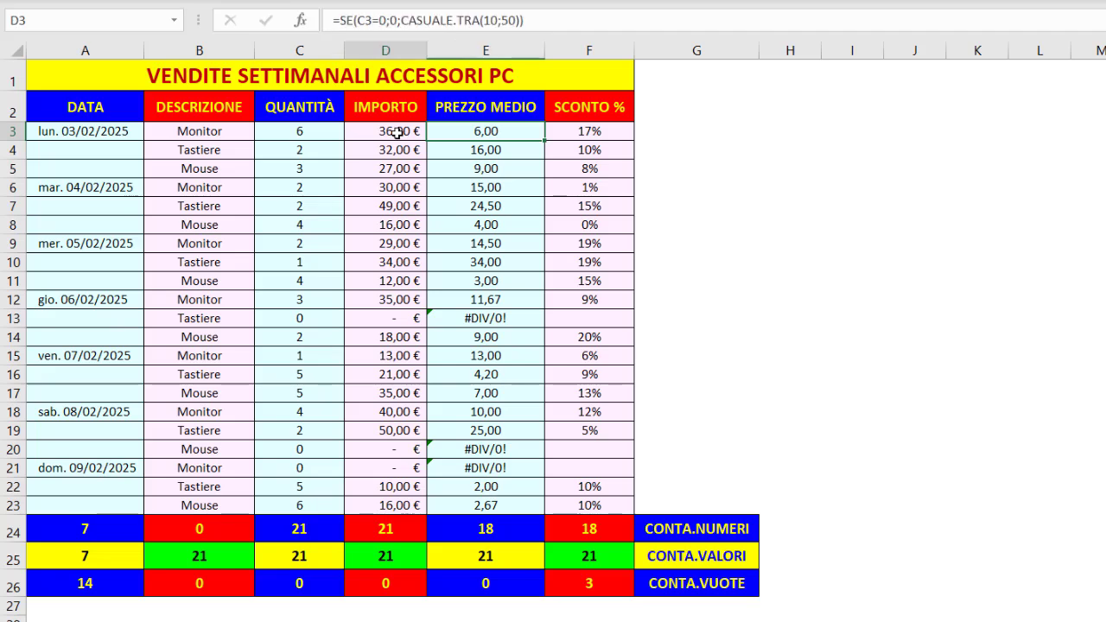
left_click(313, 133)
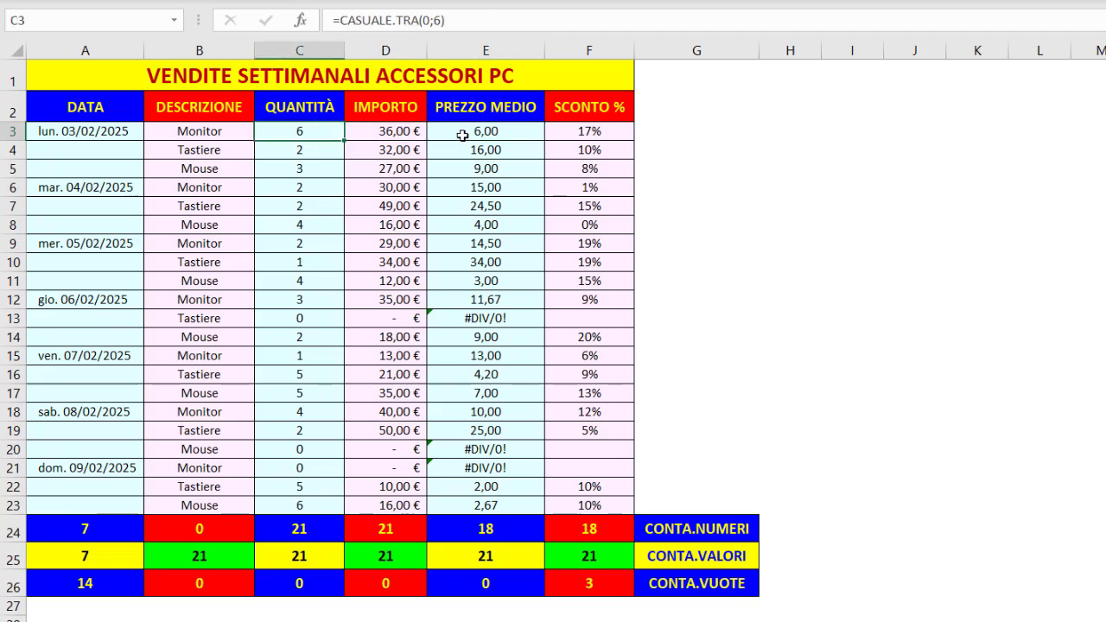
left_click(570, 131)
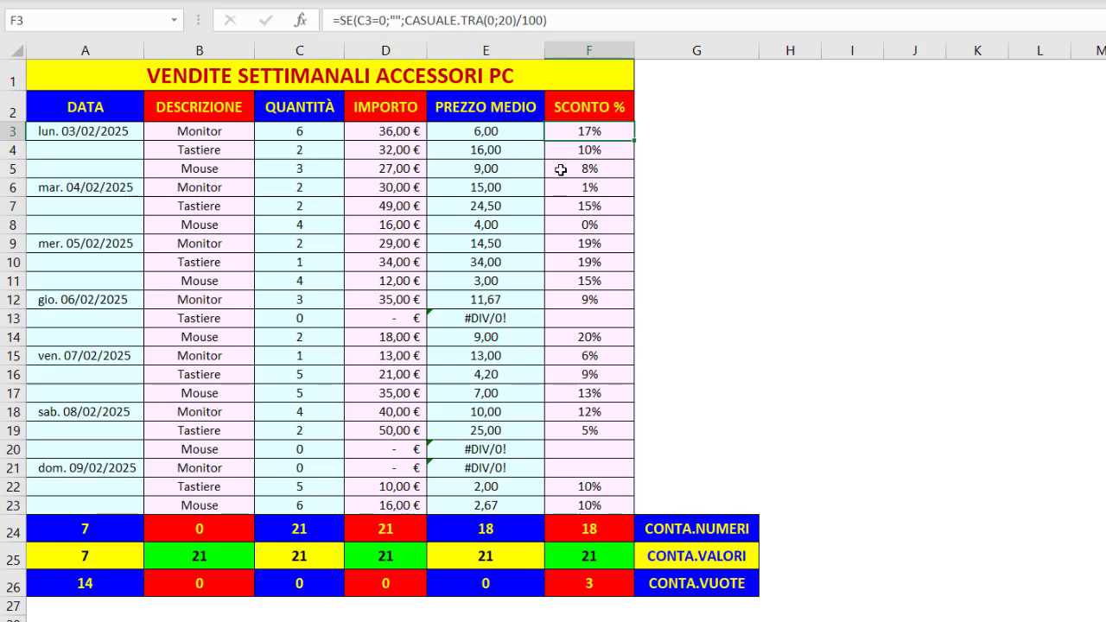
left_click(576, 320)
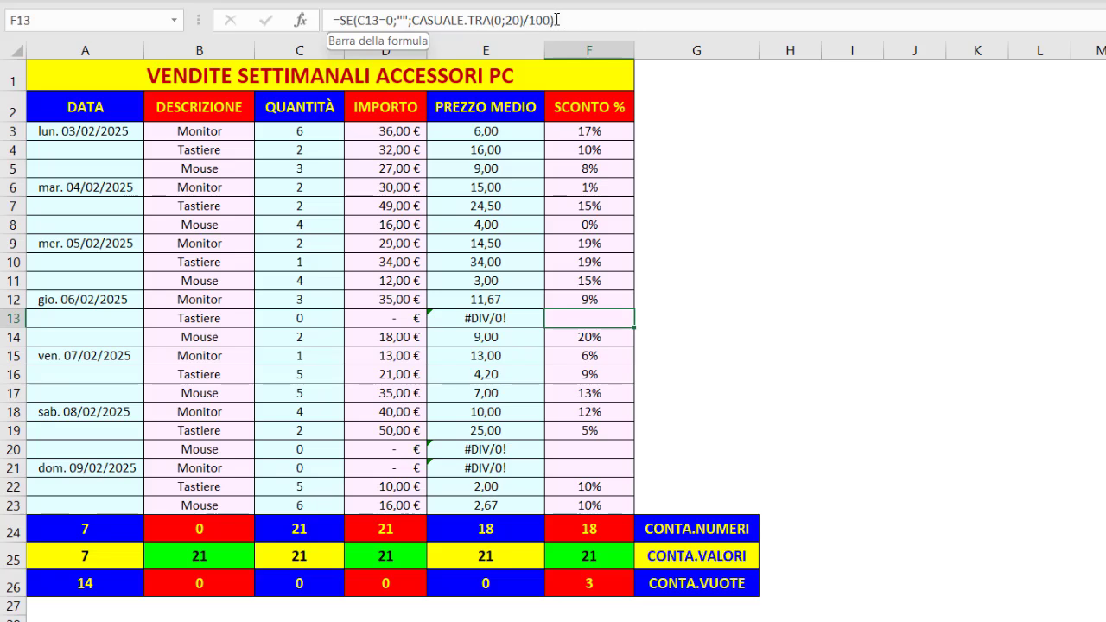
left_click(321, 319)
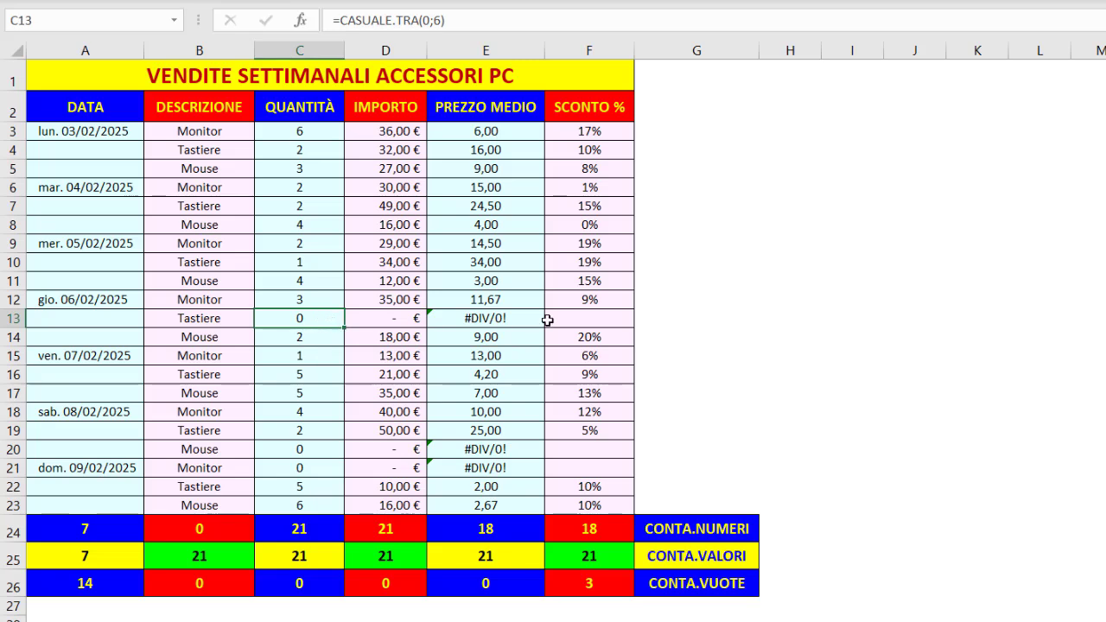
left_click(577, 321)
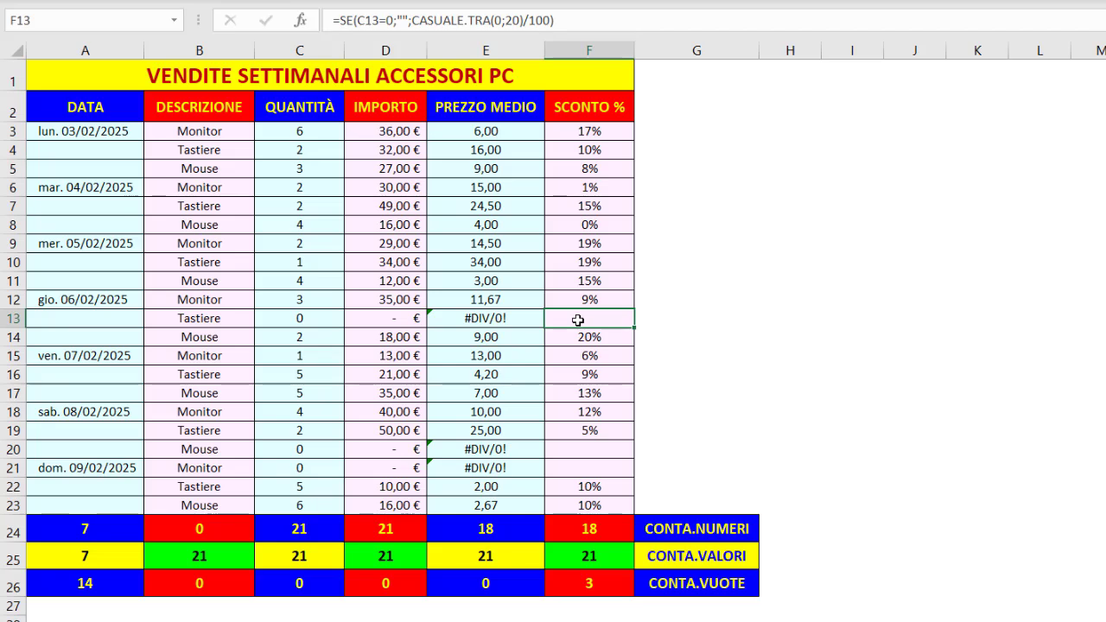
left_click(101, 278)
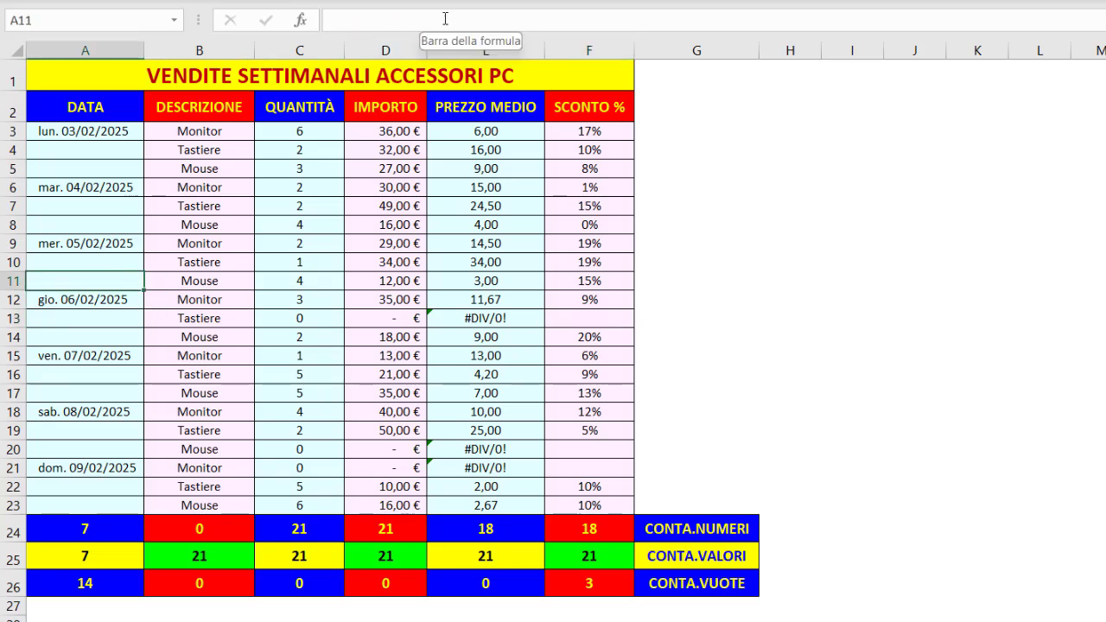
Recalculate the worksheet several times to regenerate the random sales figures.
left_click(130, 78)
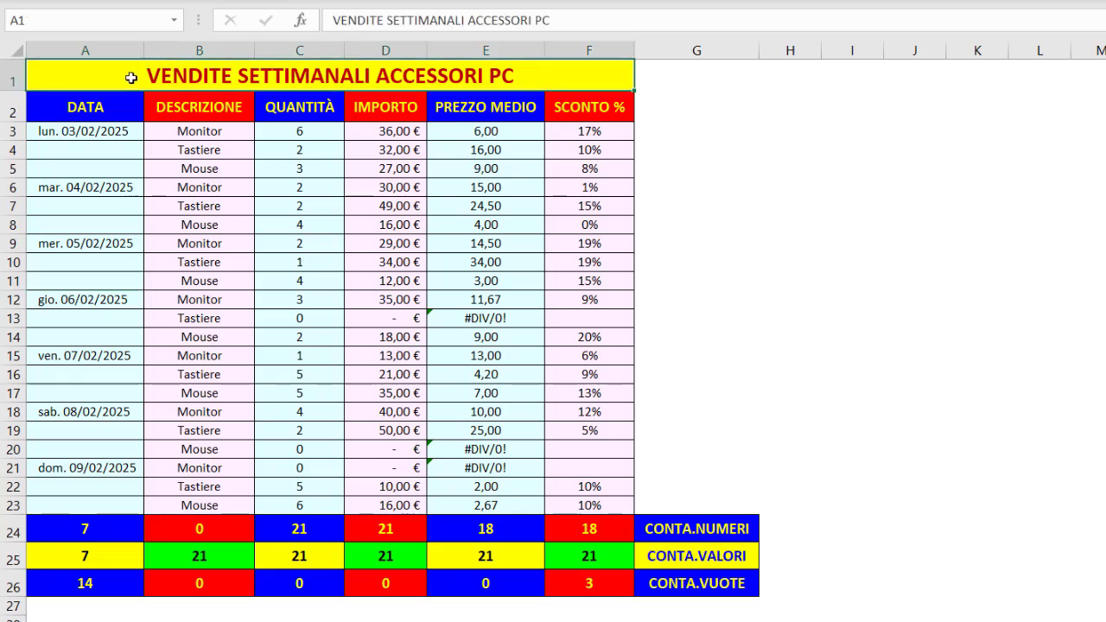
key("F9")
key("F9")
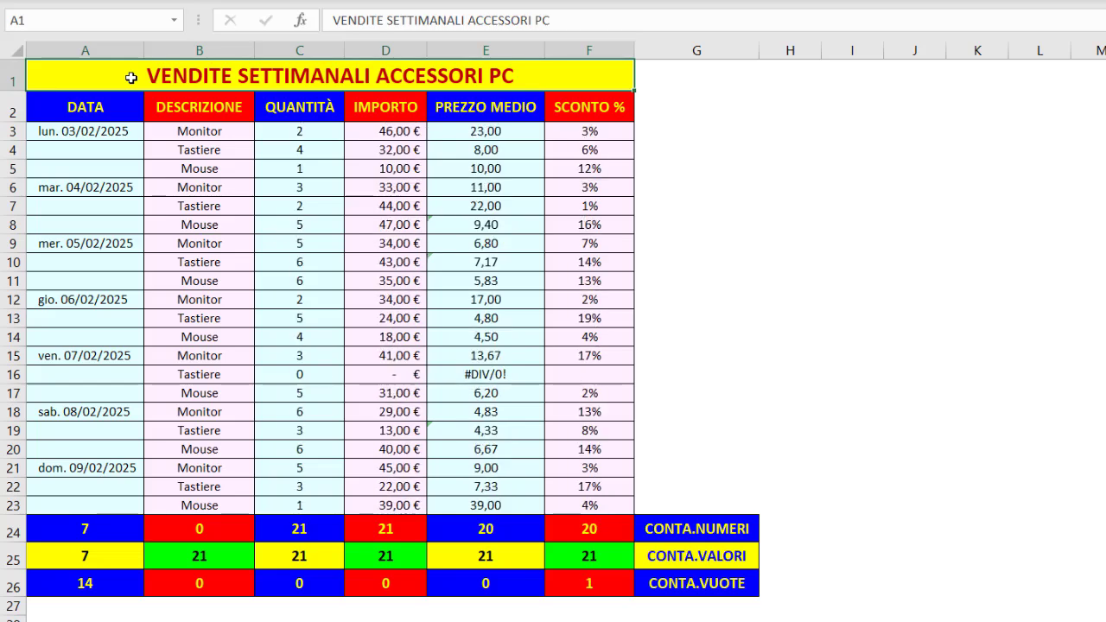
key("F9")
key("F9")
key("F9")
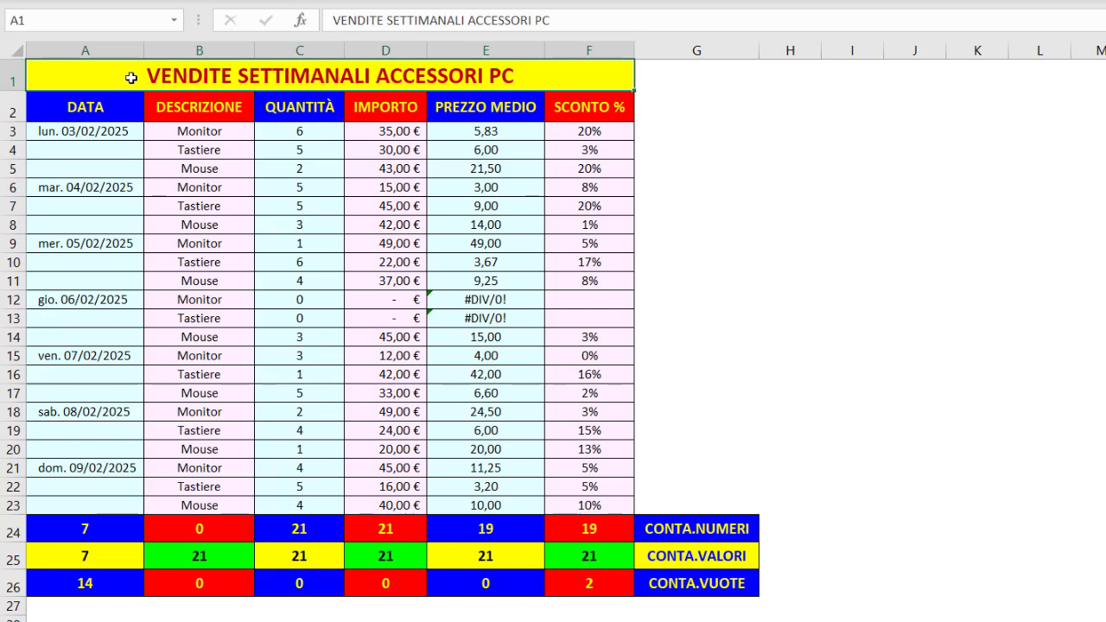
Clear the count results in A24:F26 and enter =CONTA.NUMERI(A3:A23) in A24.
key("Delete")
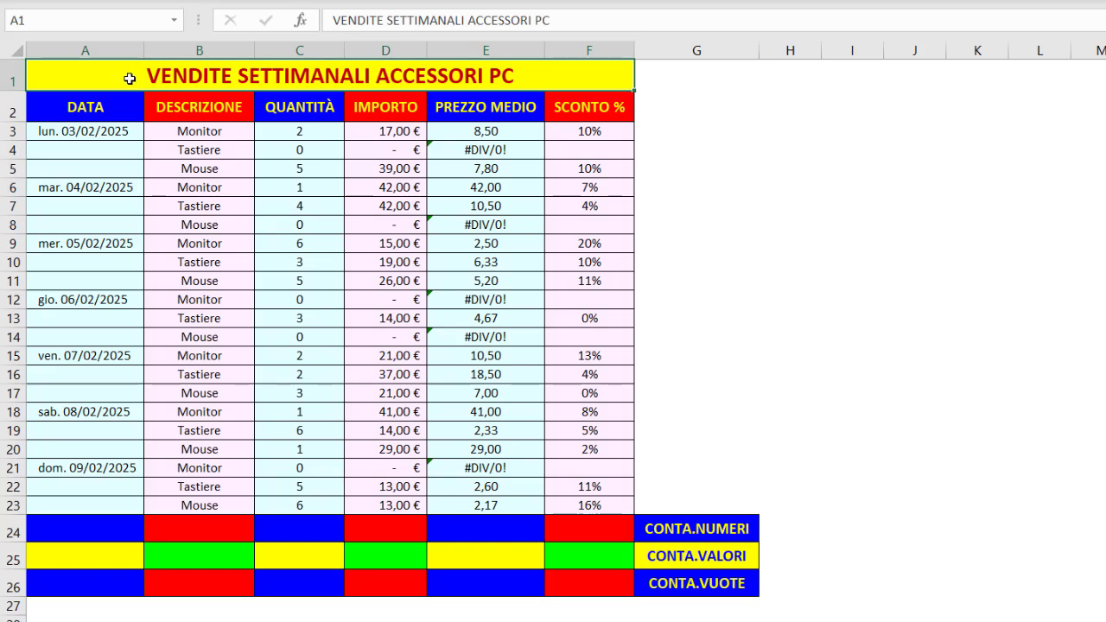
left_click(80, 525)
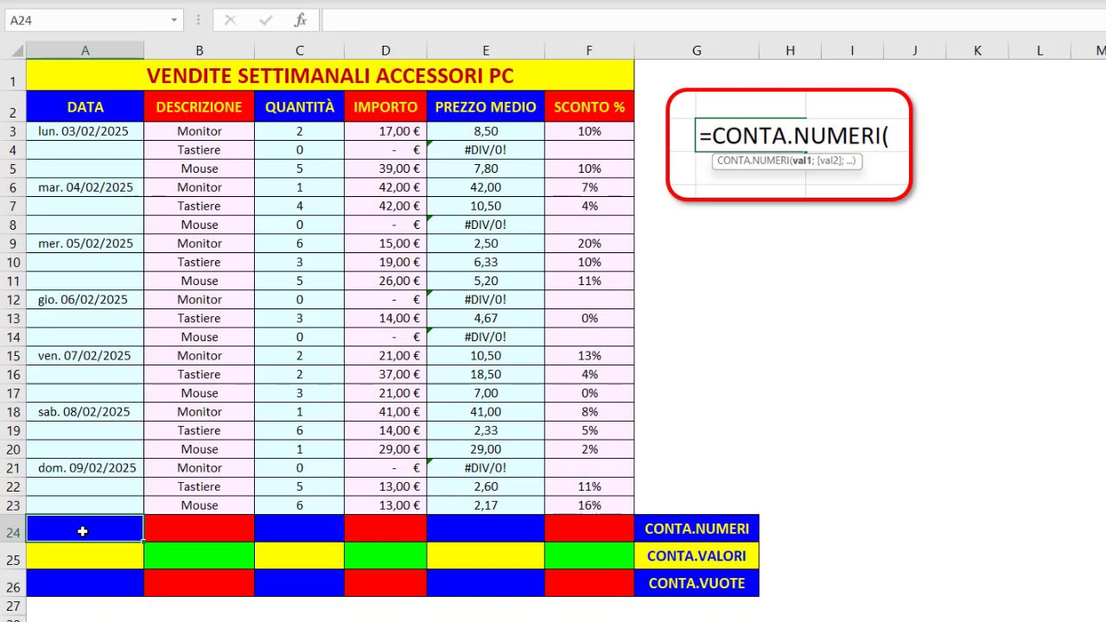
type("=conta")
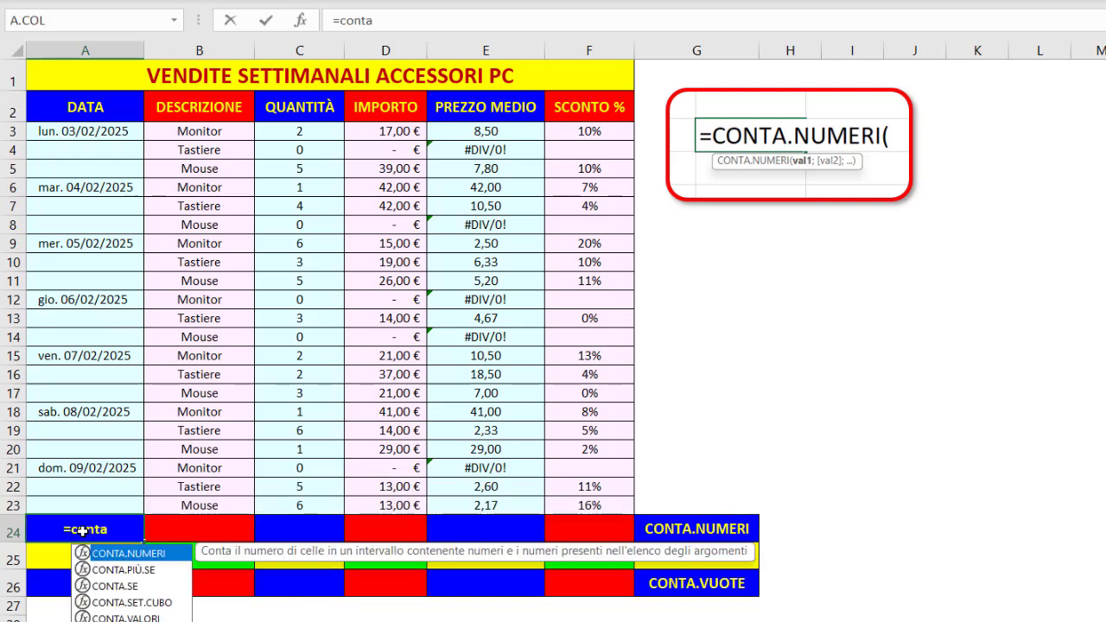
double_click(128, 555)
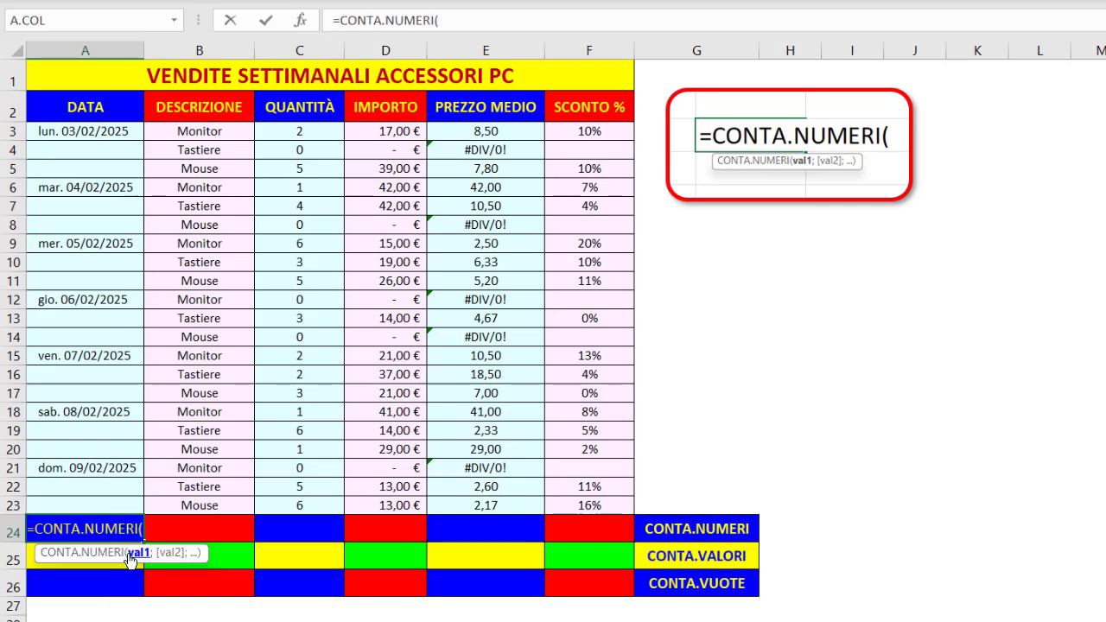
left_click_drag(86, 137, 52, 508)
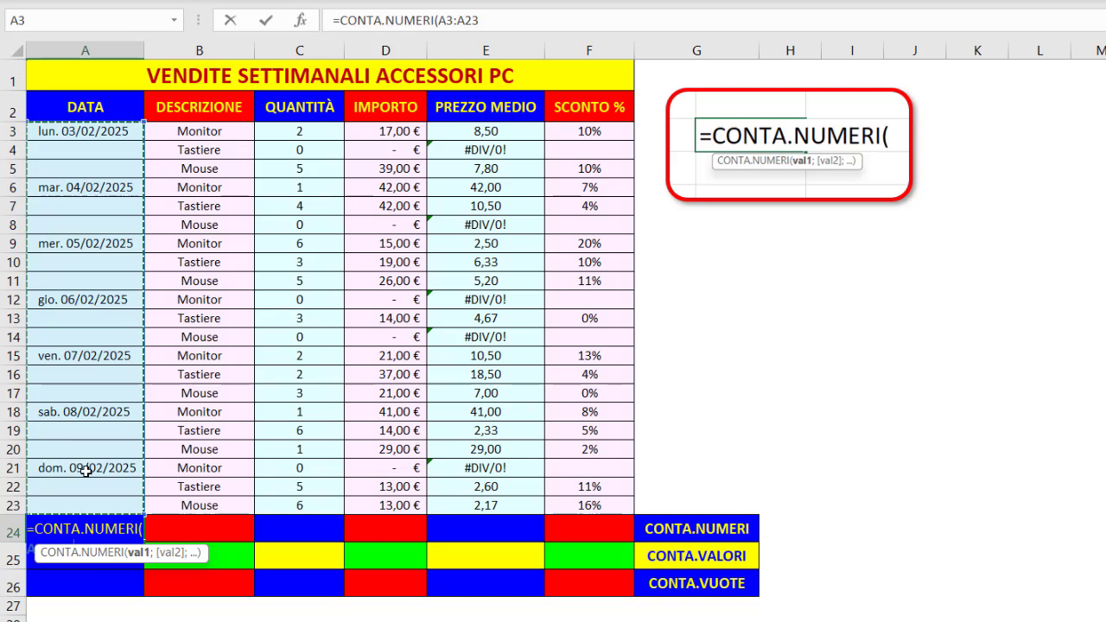
key("Return")
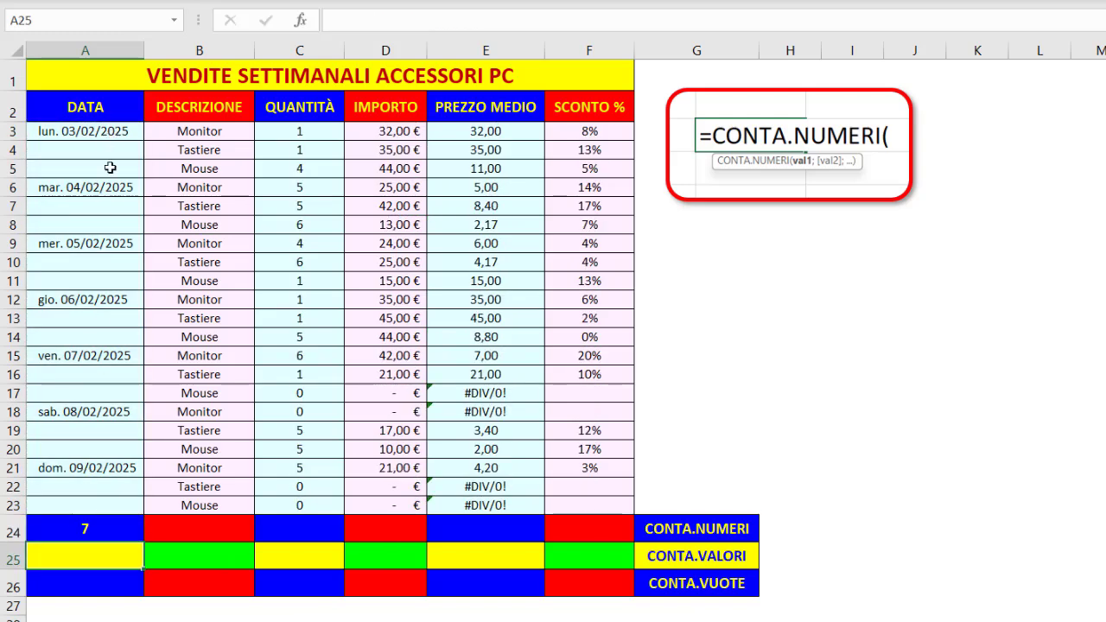
Fill the CONTA.NUMERI formula from A24 across to F24 without copying the formatting.
left_click(110, 531)
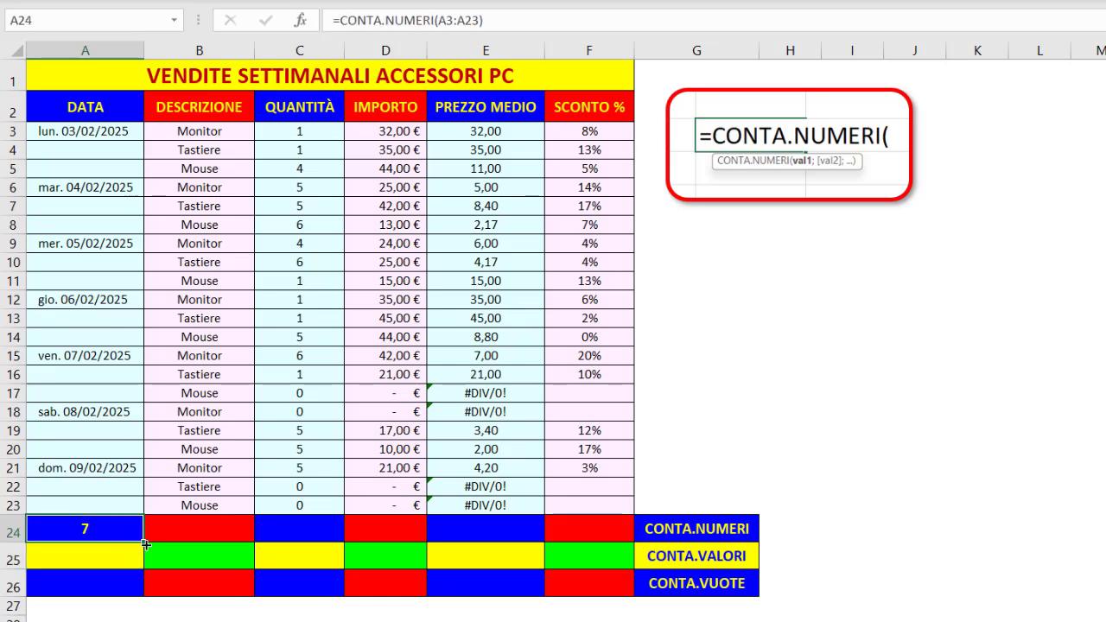
left_click_drag(147, 545, 650, 553)
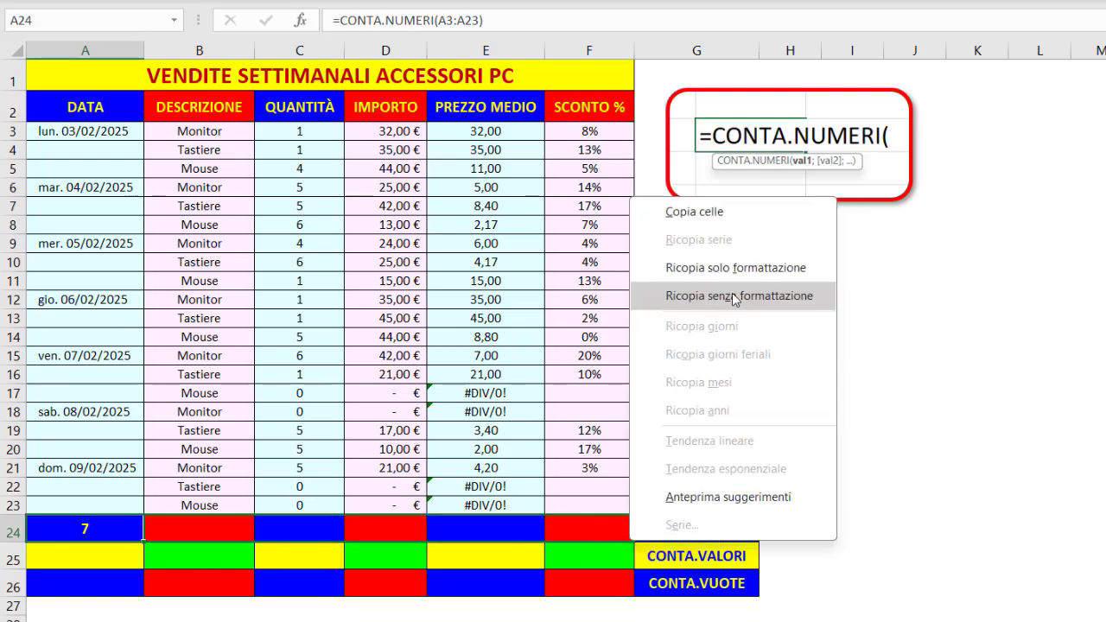
left_click(733, 296)
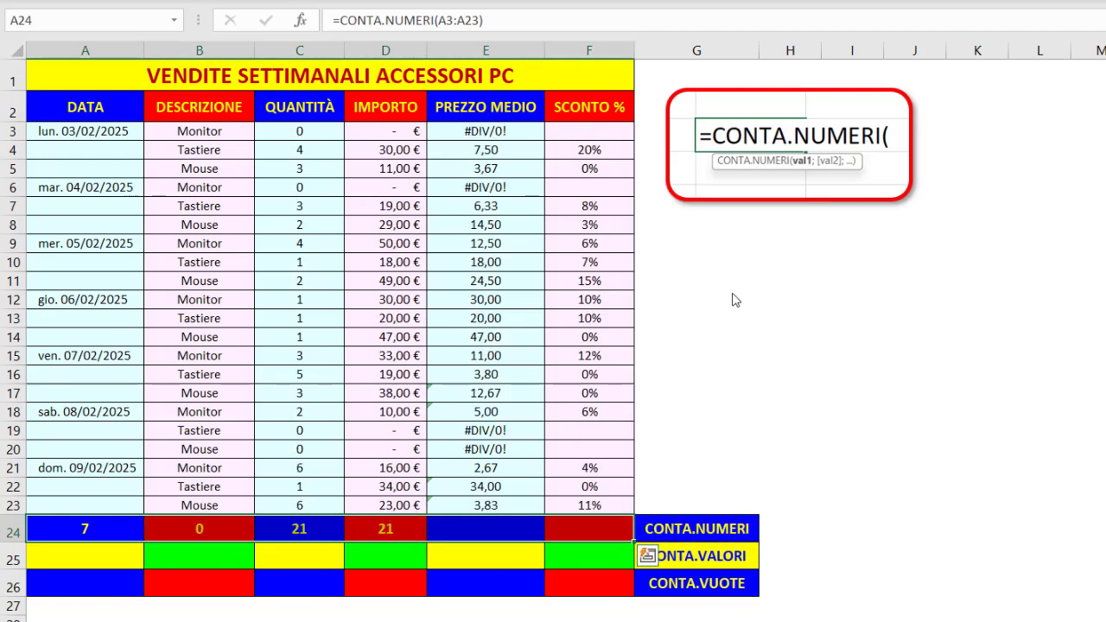
Examine the CONTA.NUMERI formulas in A24:F24 and compare them with column cells A19, E17 and F19.
left_click(102, 530)
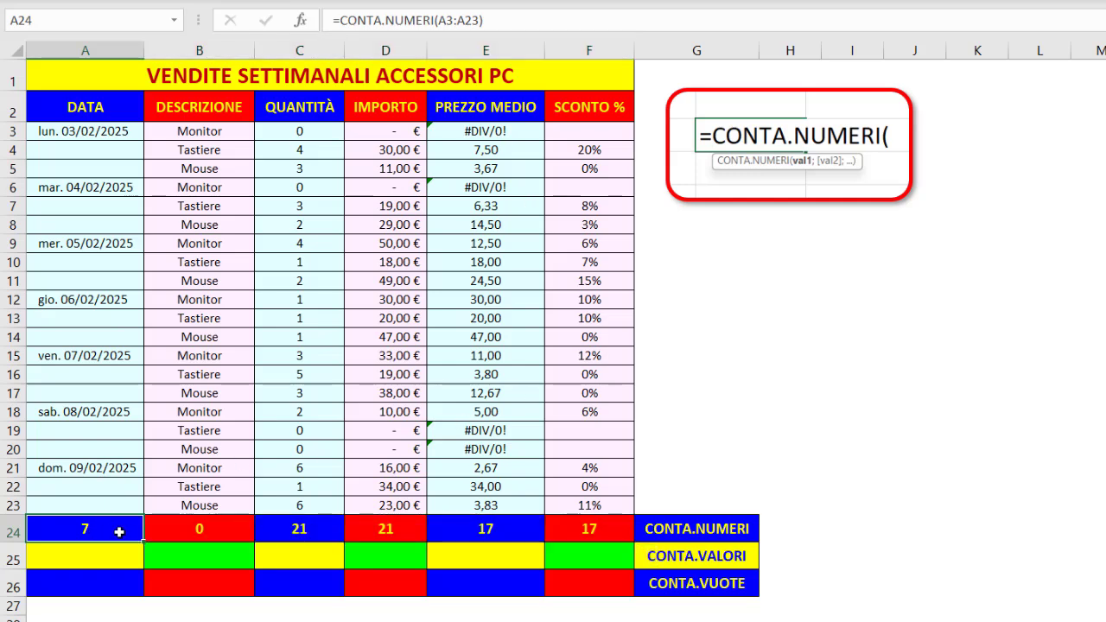
left_click(185, 530)
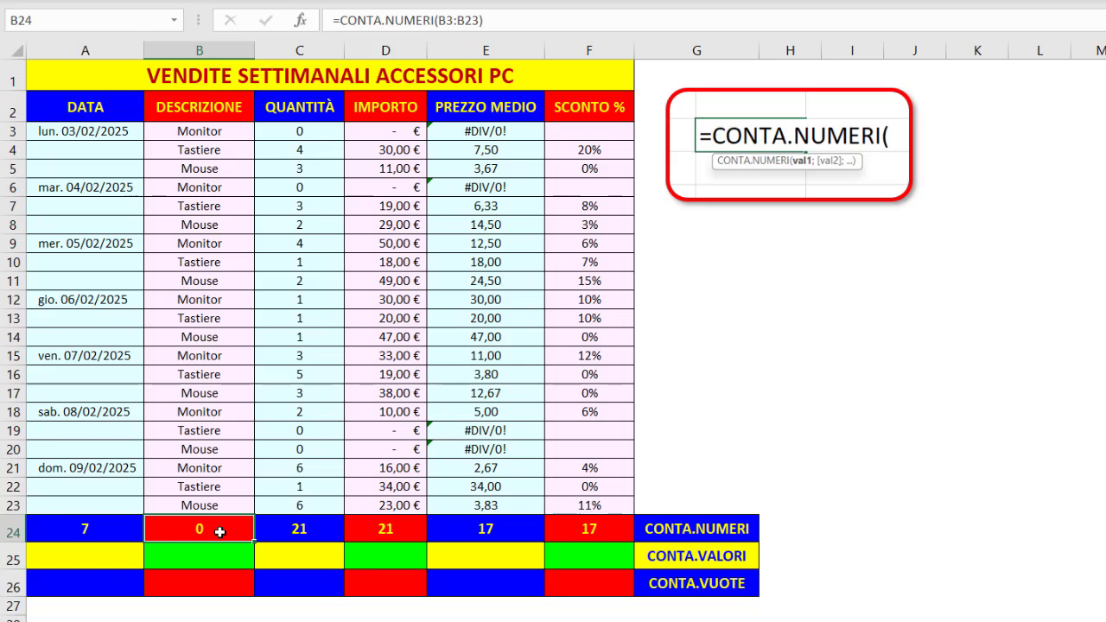
left_click(291, 533)
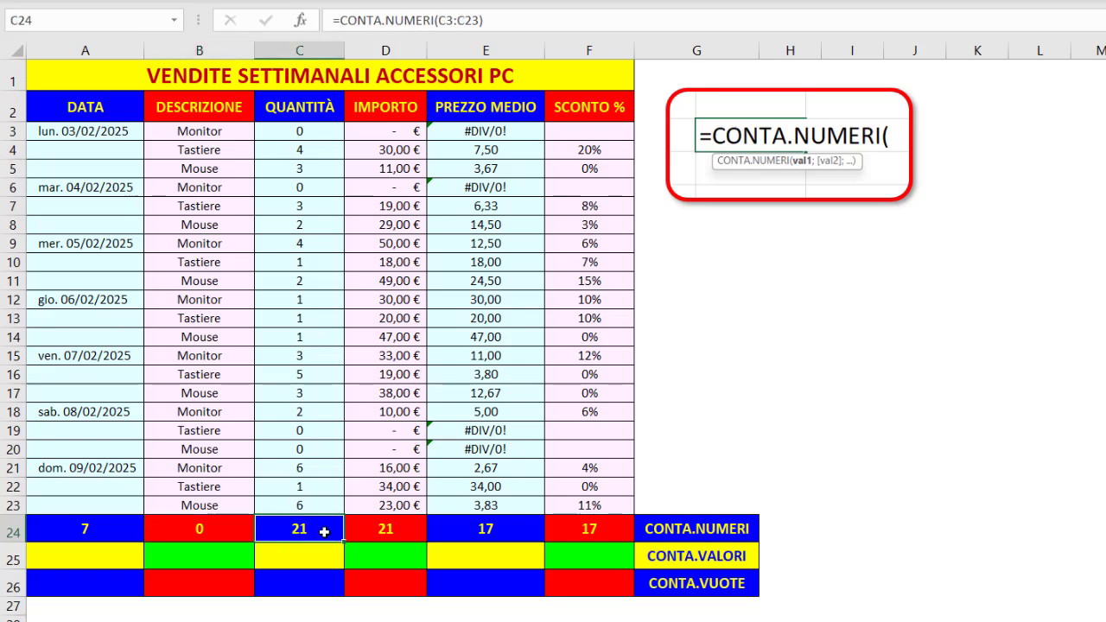
left_click(375, 532)
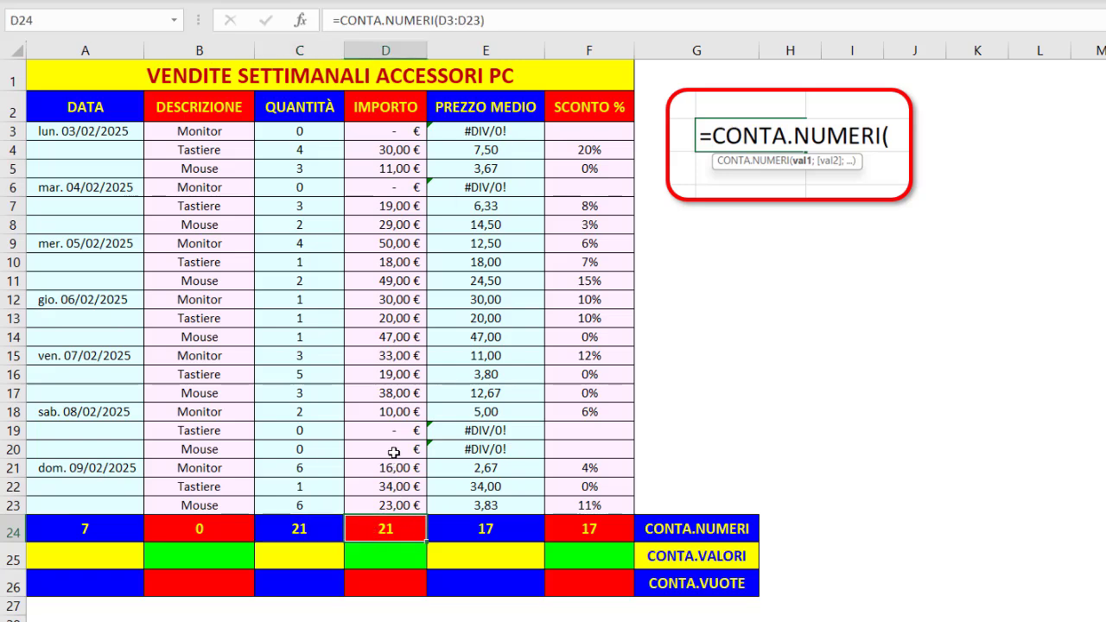
left_click(517, 527)
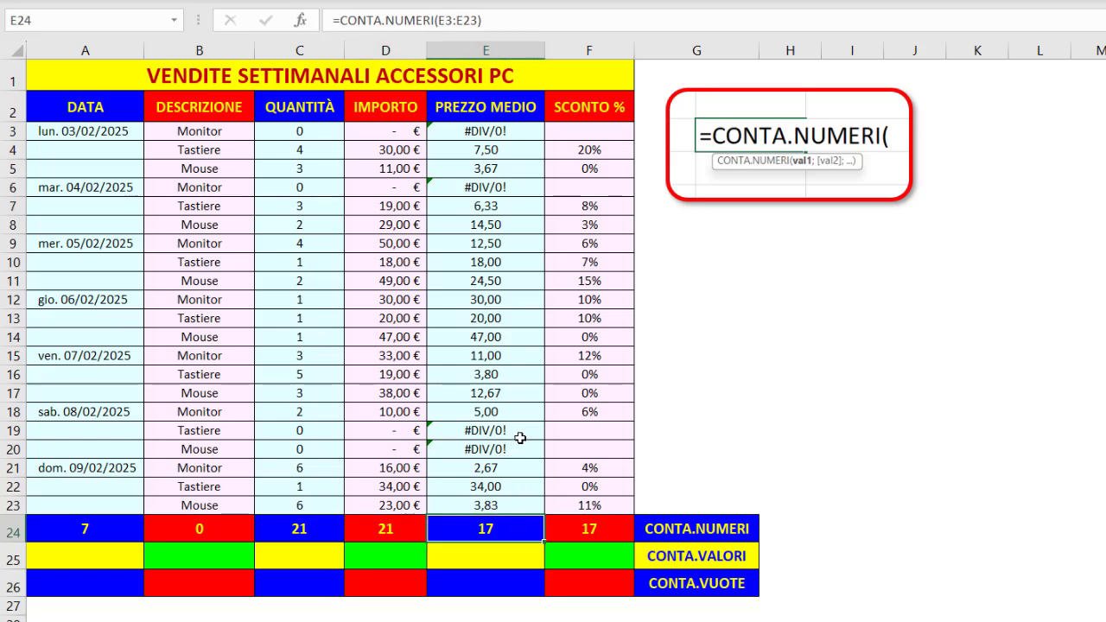
left_click(619, 528)
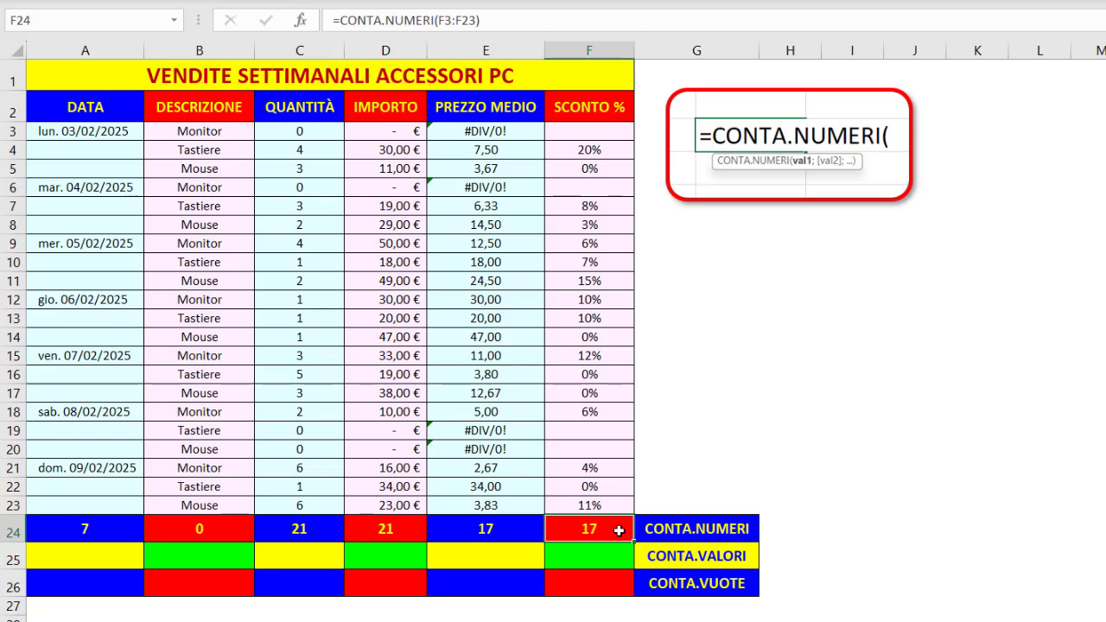
left_click(111, 432)
left_click(463, 393)
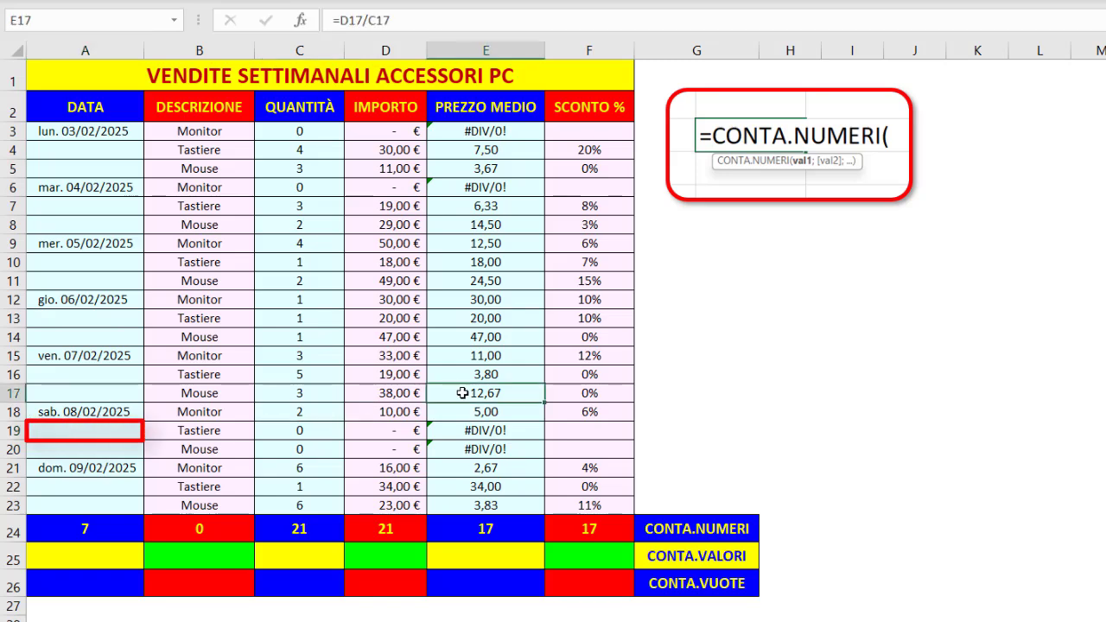
left_click(577, 432)
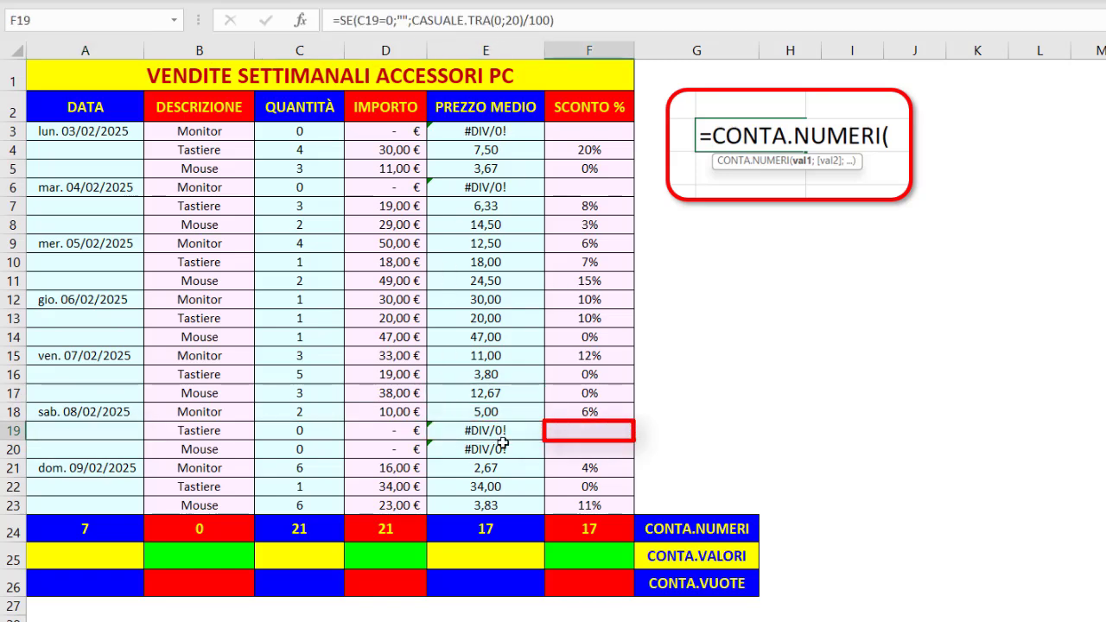
Replace the discount formula in F20 with the logical value VERO.
left_click(596, 452)
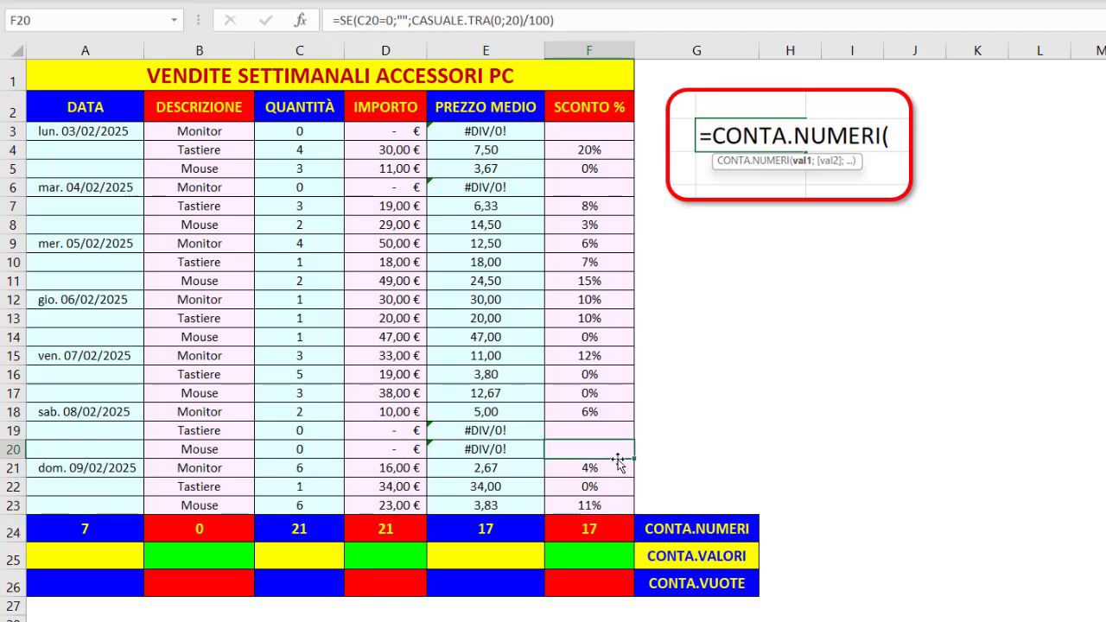
type("vero")
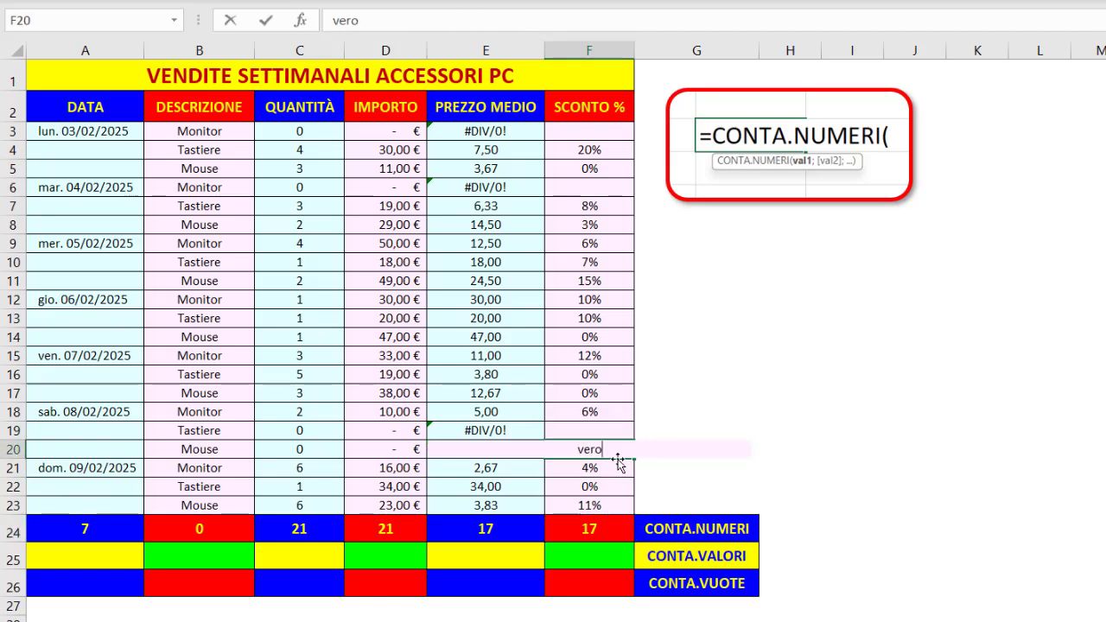
key("Return")
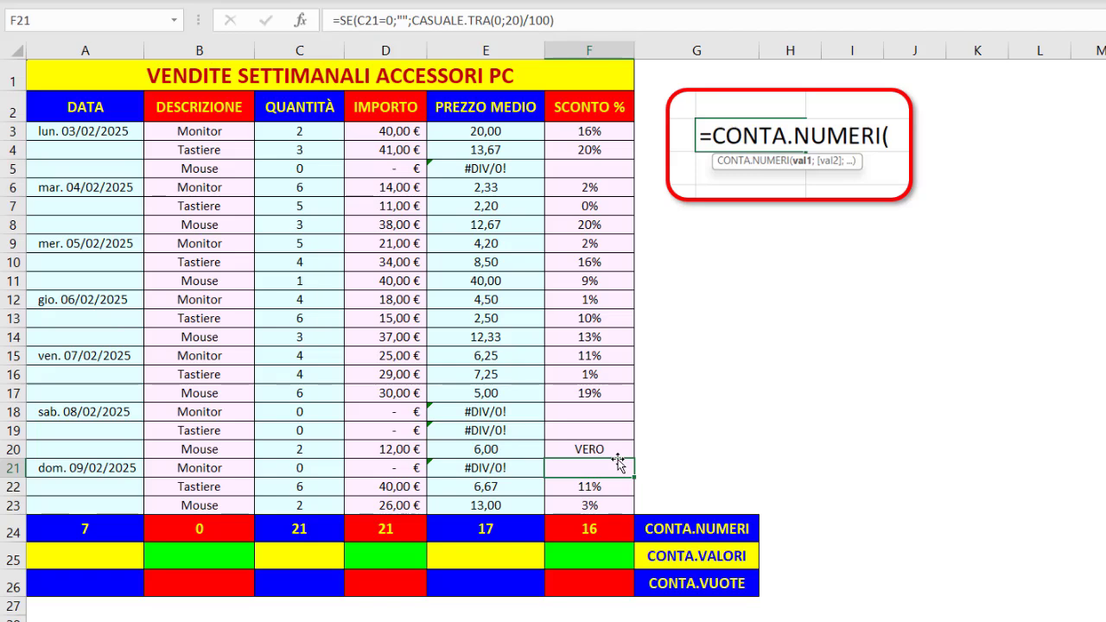
Replace the range argument of the CONTA.NUMERI formula in F24 with the logical value VERO.
left_click(607, 529)
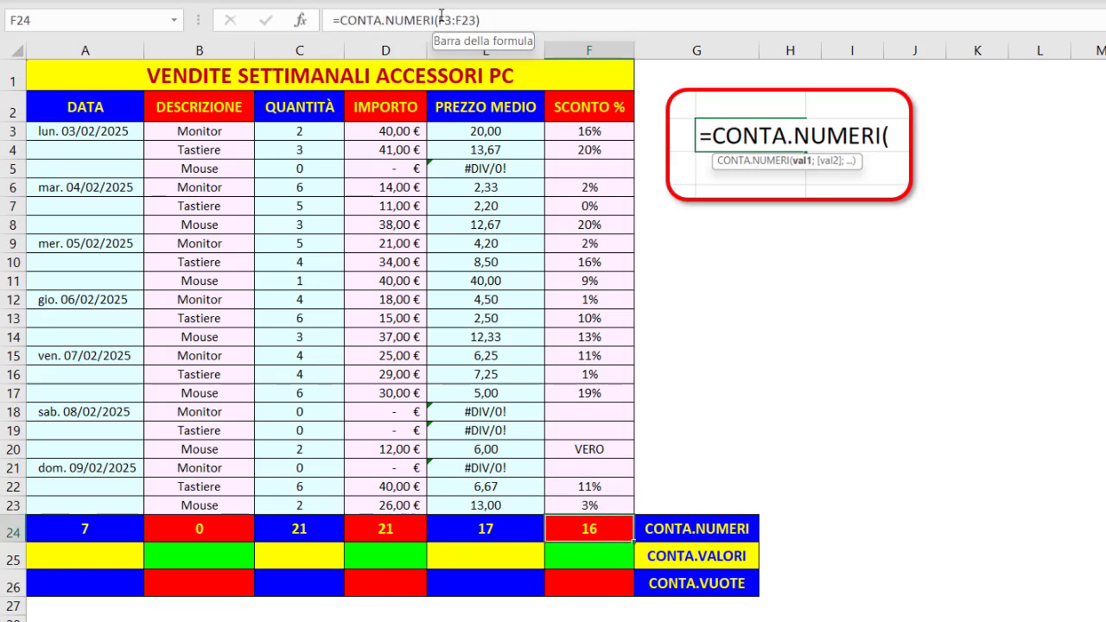
left_click_drag(438, 19, 475, 19)
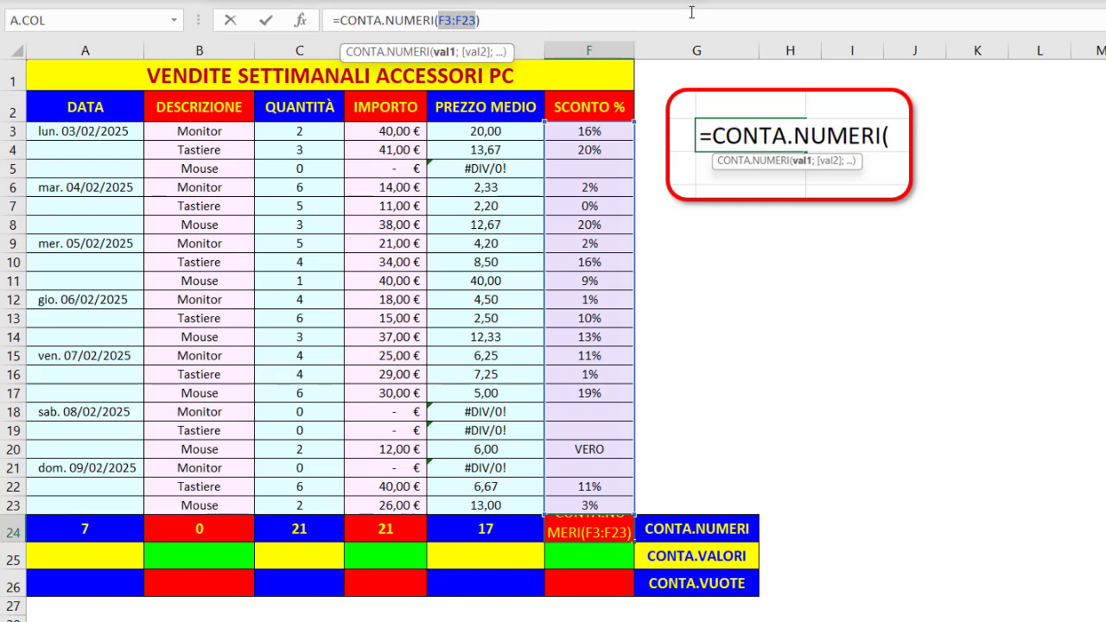
type("vero")
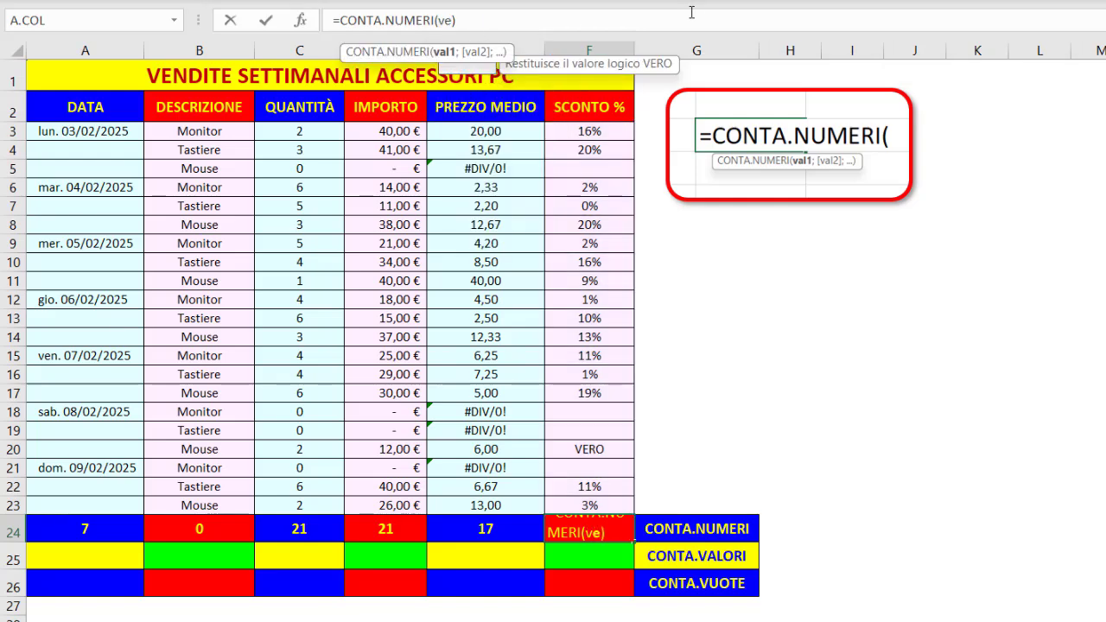
key("Return")
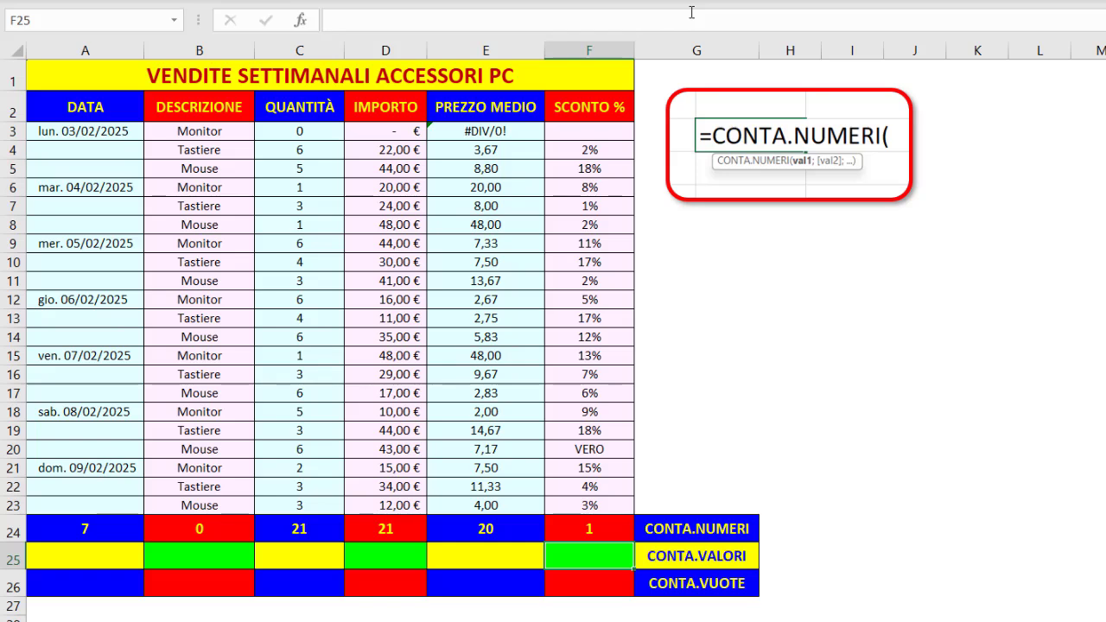
Undo the VERO replacements in F24 and F20.
key("ctrl+z")
key("ctrl+z")
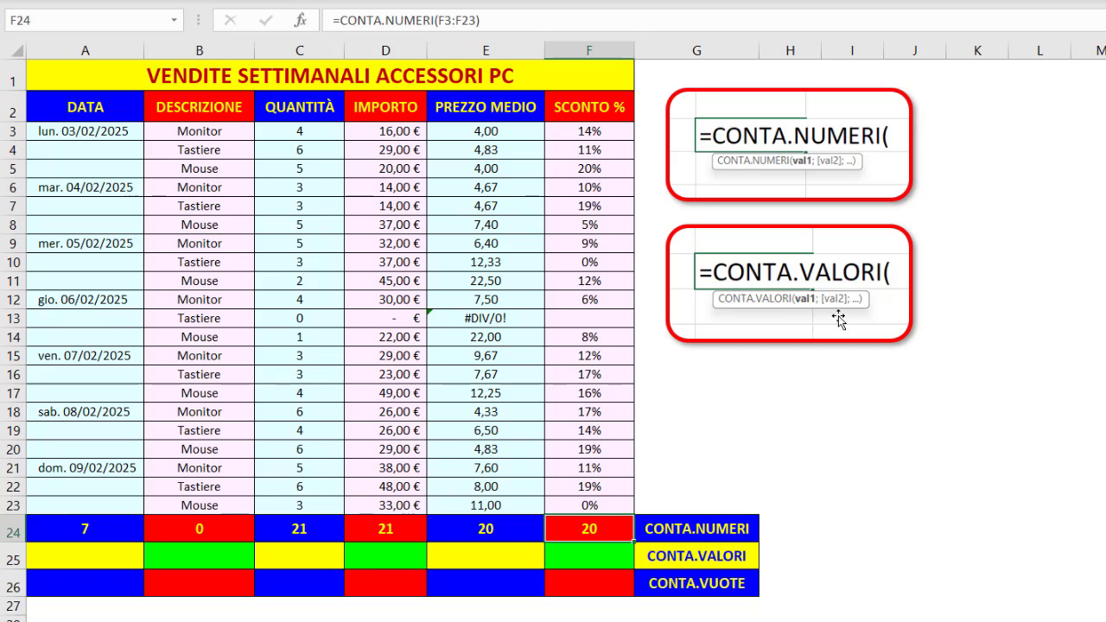
Enter a CONTA.VALORI formula in A25 that counts the non-empty cells in A3:A23.
left_click(105, 560)
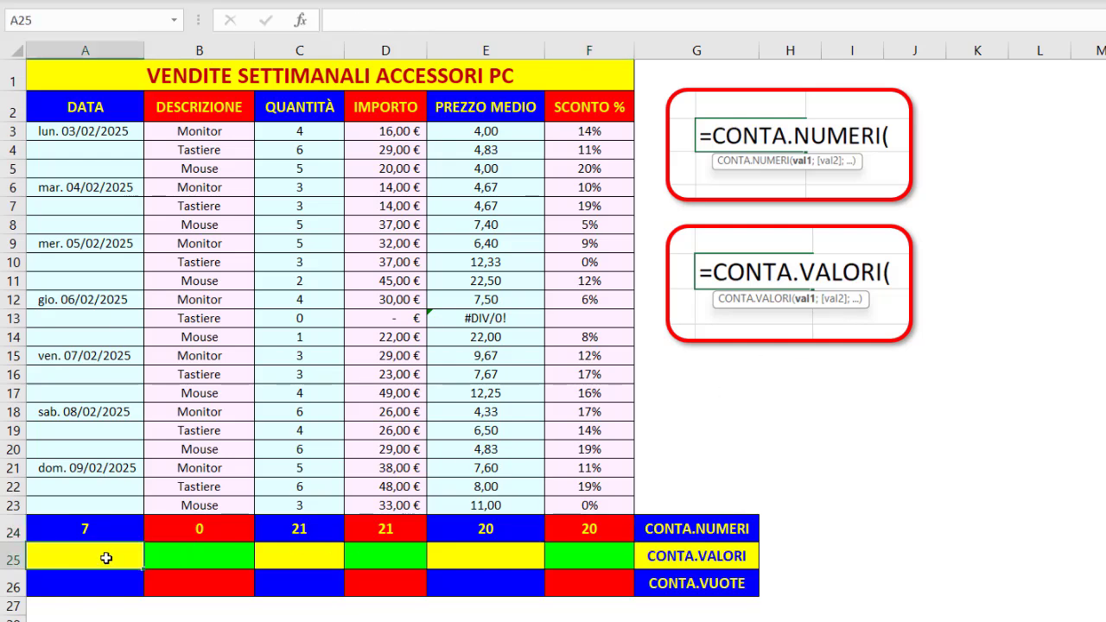
type("=conta")
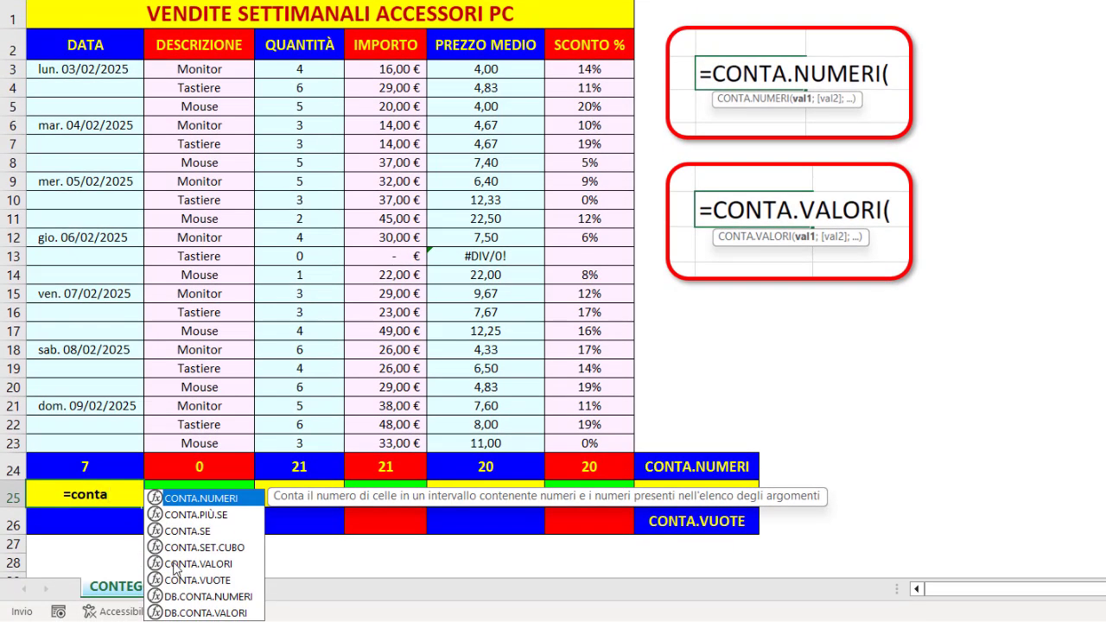
double_click(174, 564)
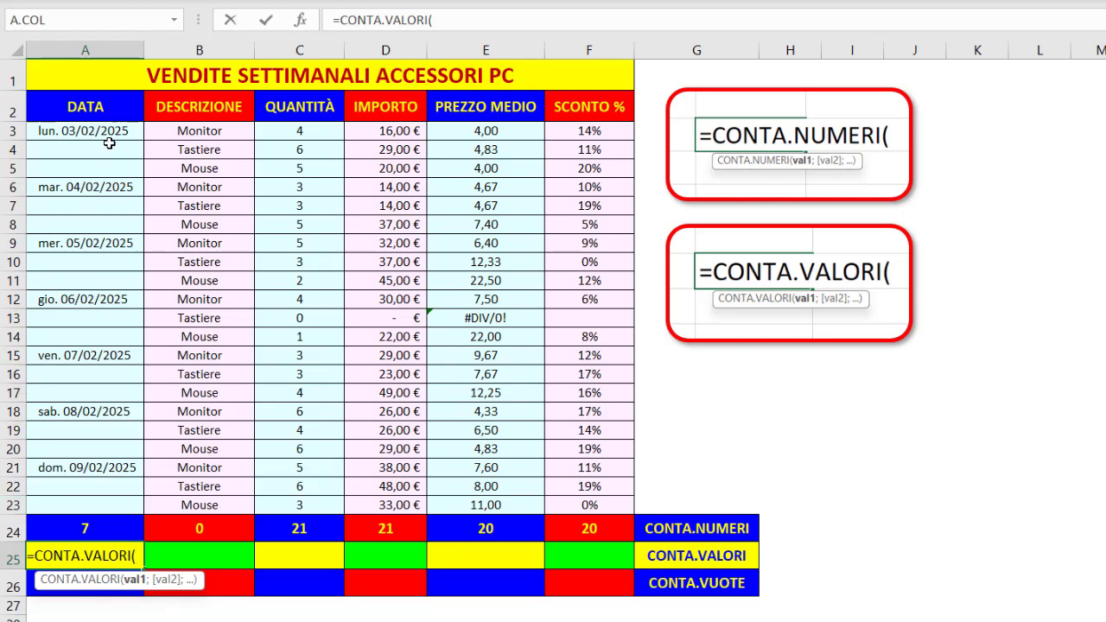
left_click_drag(112, 130, 116, 506)
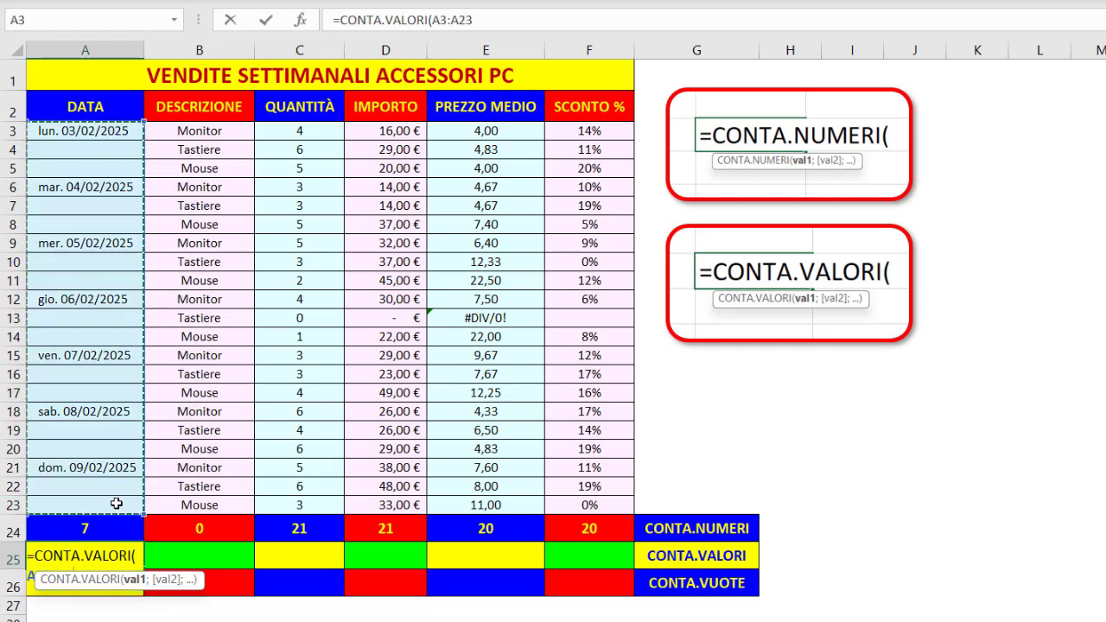
key("ctrl+Return")
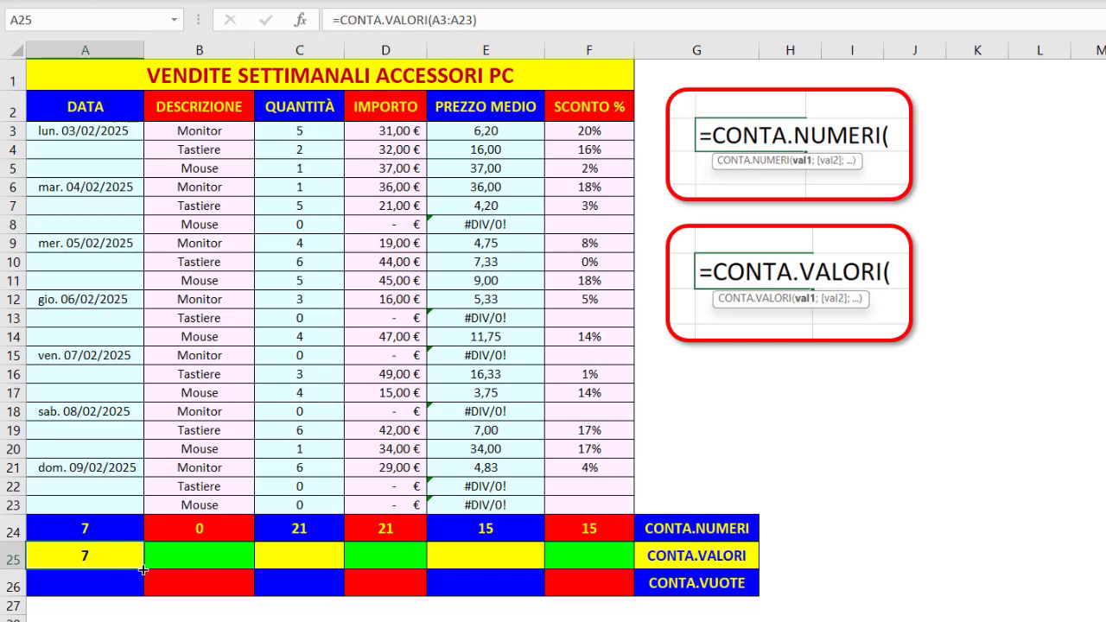
Fill the CONTA.VALORI formula from A25 across to F25 without copying the formatting.
left_click_drag(188, 577, 528, 571)
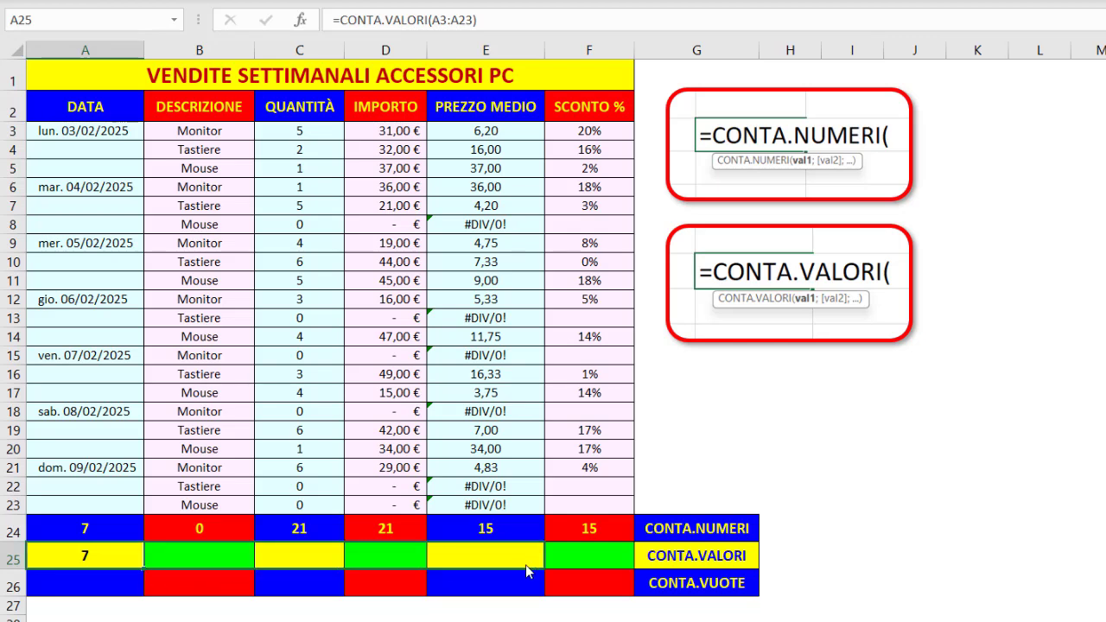
left_click_drag(605, 573, 624, 570)
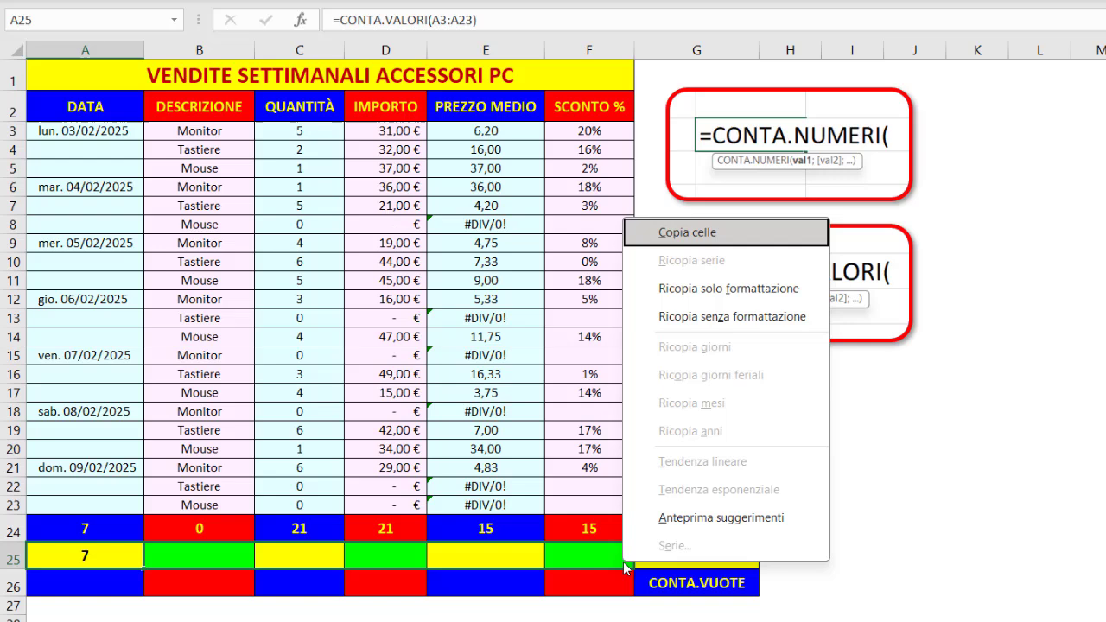
left_click(726, 316)
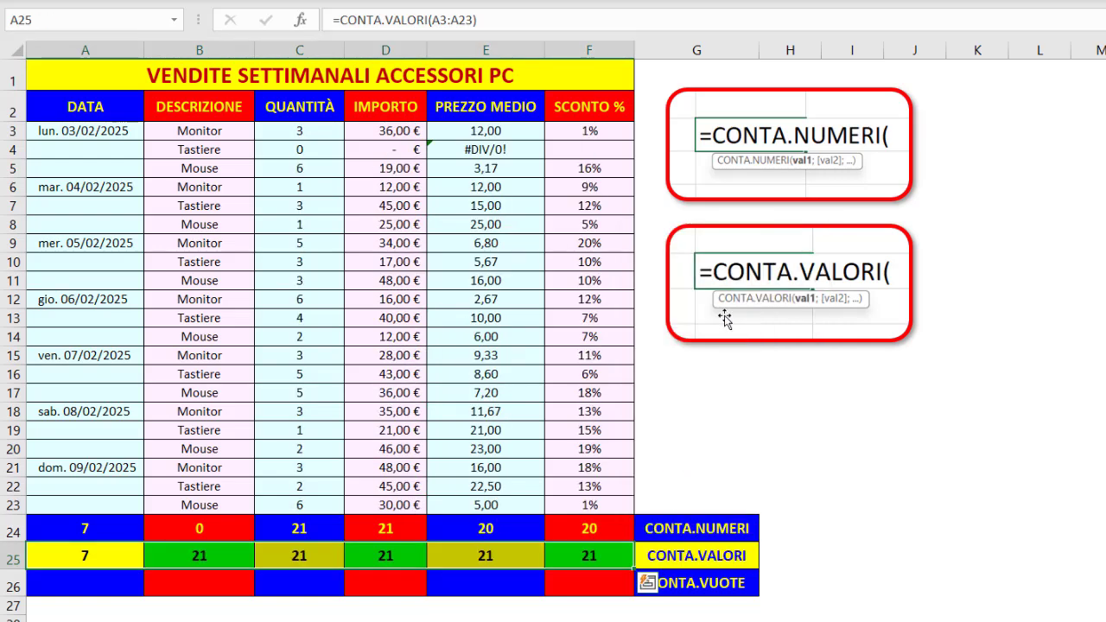
Examine the CONTA.VALORI formula in A25 and the discount formula in the blank-looking cell F4.
left_click(79, 559)
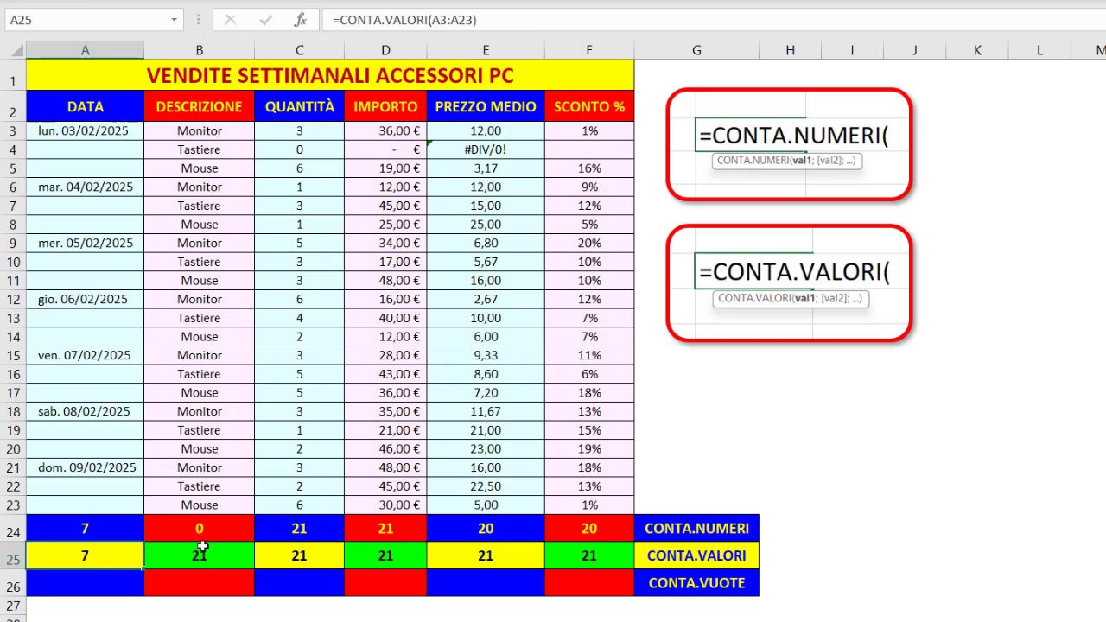
left_click(581, 150)
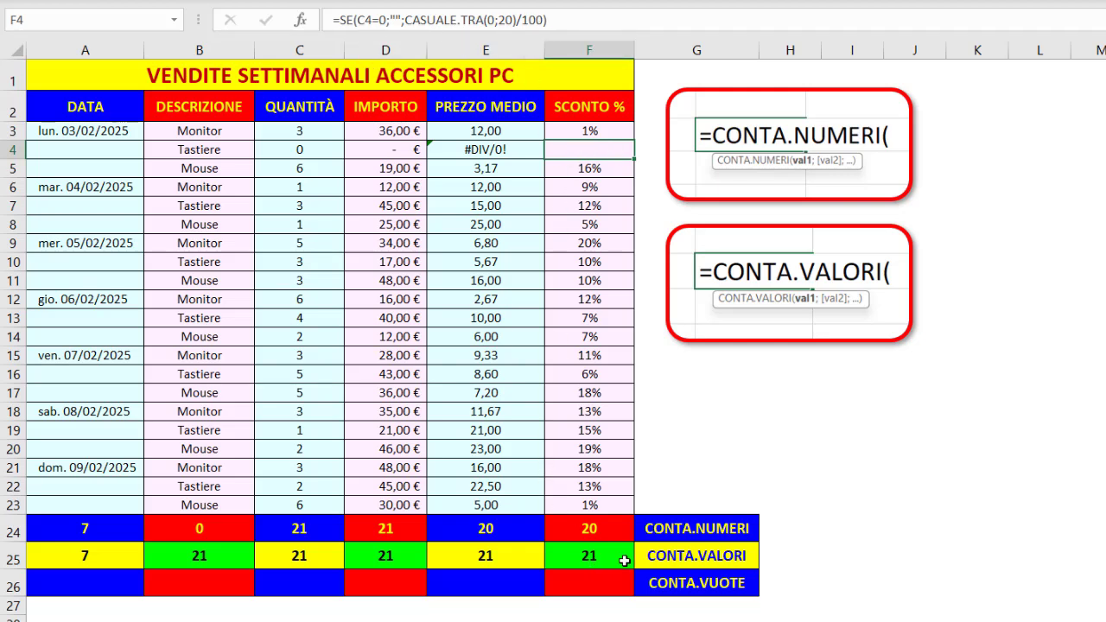
Enter a space in the empty cell A20 to test the CONTA.VALORI count in A25, and clear A20 again.
left_click(106, 449)
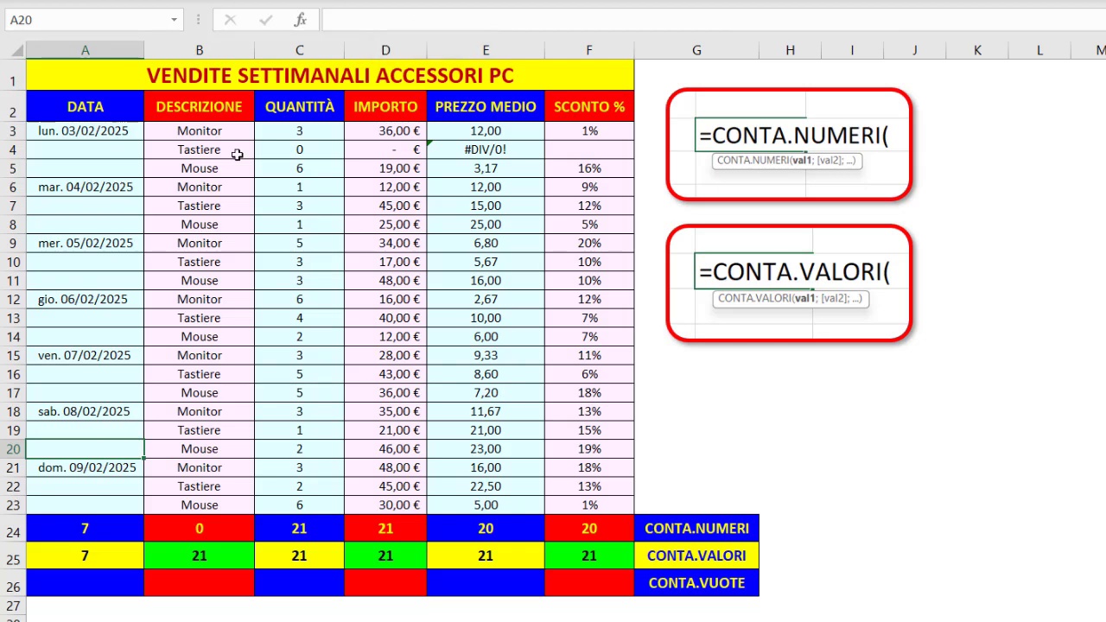
double_click(65, 449)
key("Return")
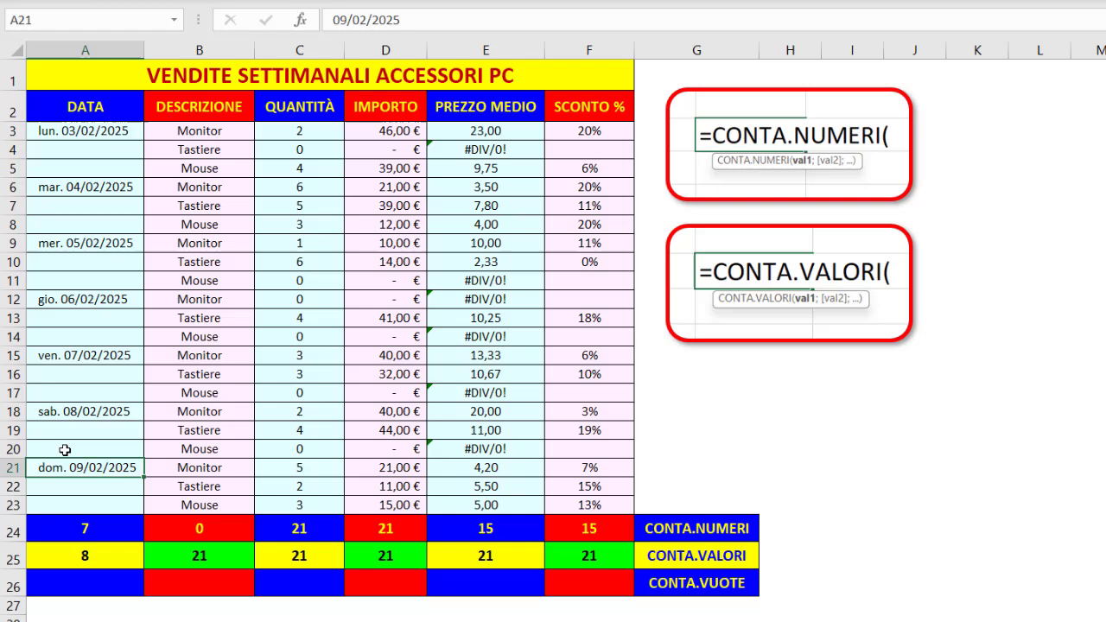
left_click(91, 557)
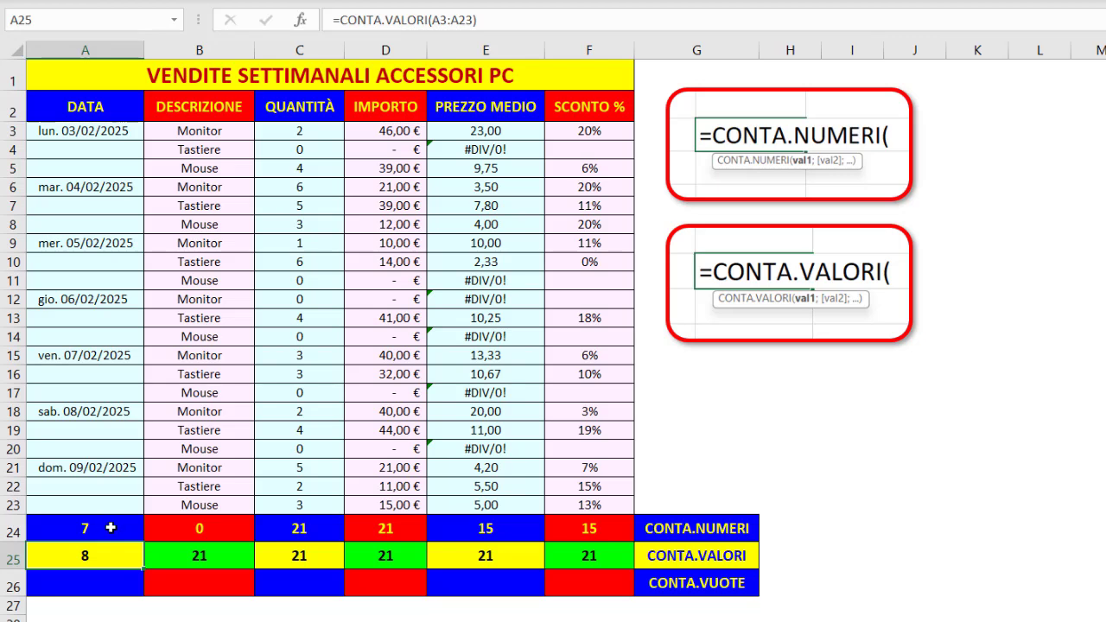
left_click(101, 448)
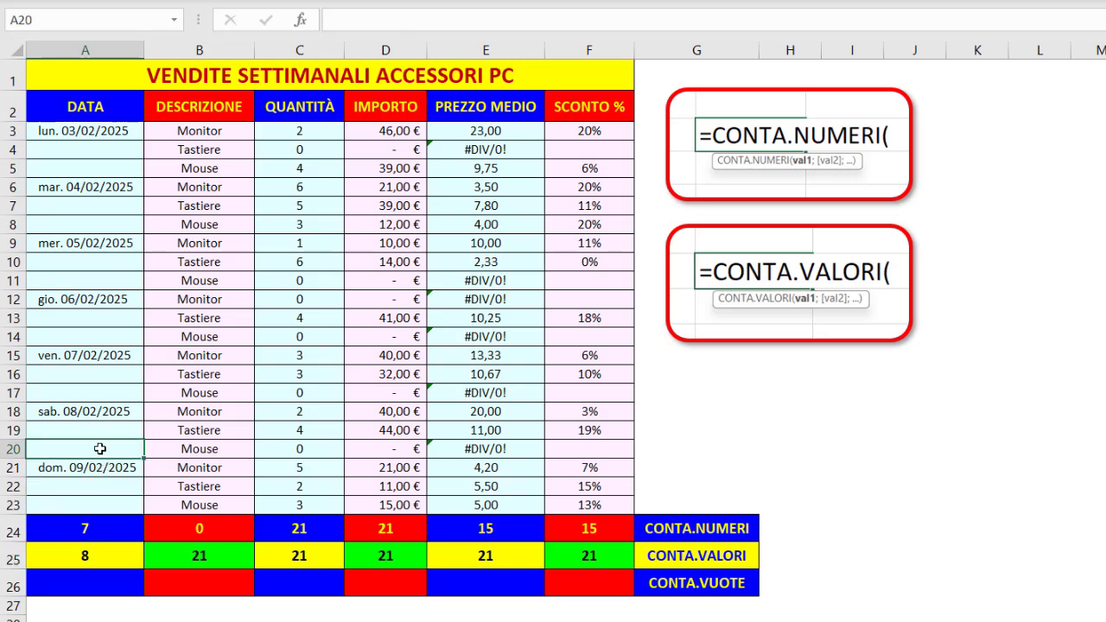
key("Delete")
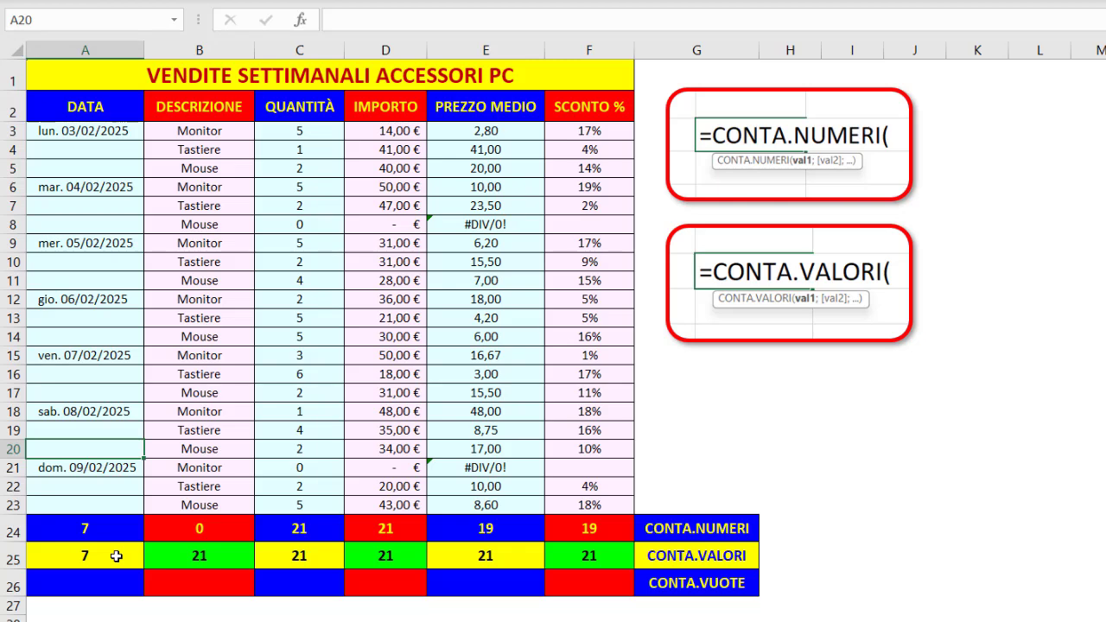
Enter a CONTA.VUOTE formula in A26 that counts the blank cells in A3:A23.
left_click(114, 583)
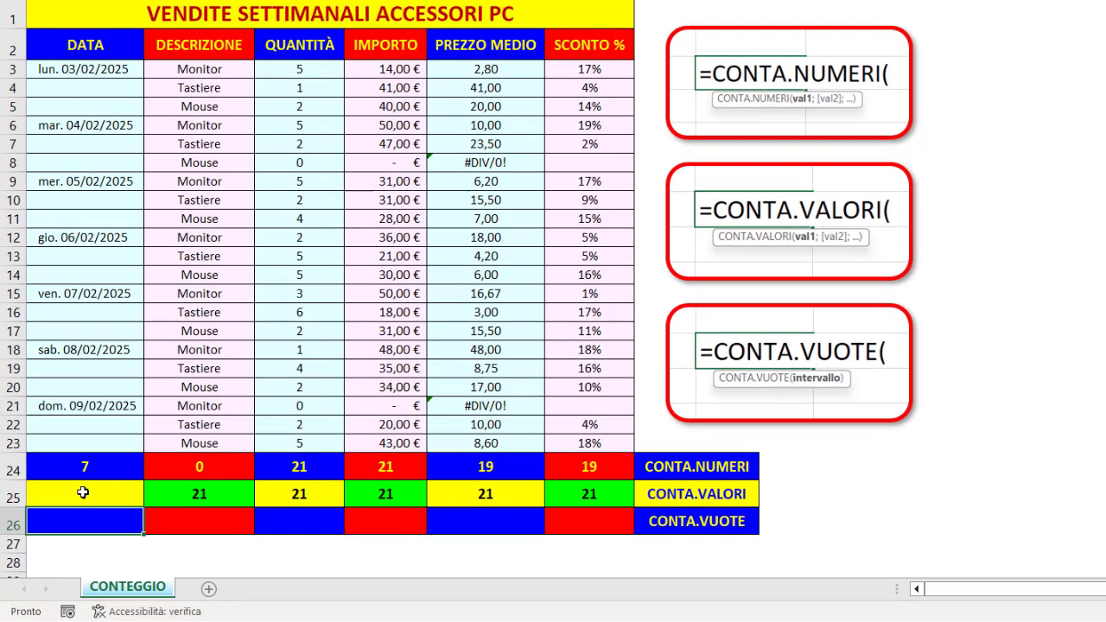
type("=")
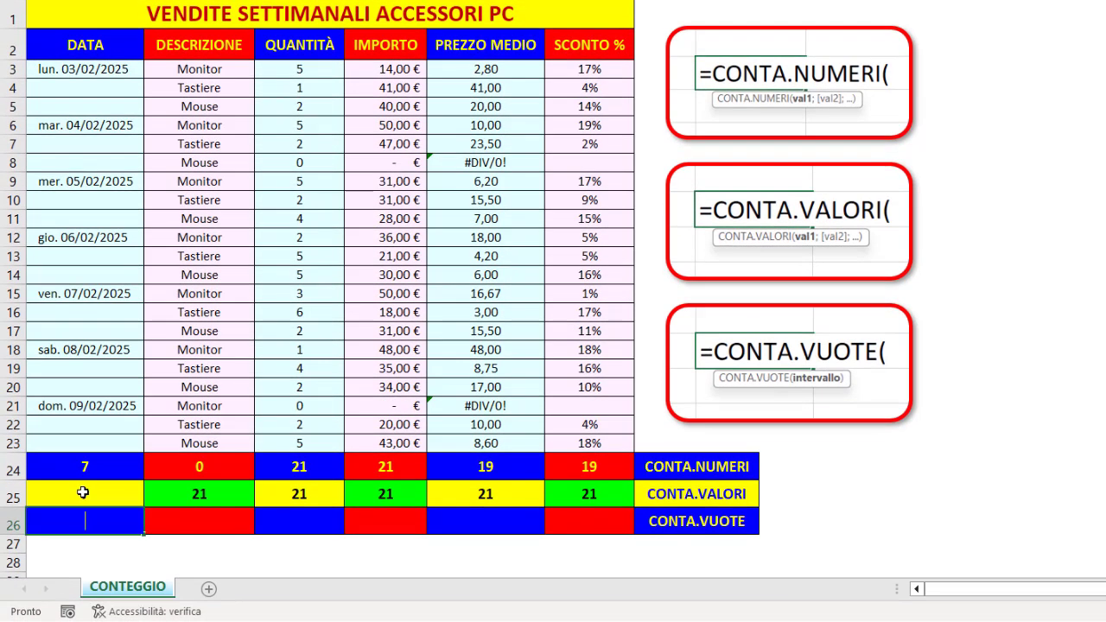
type("conta")
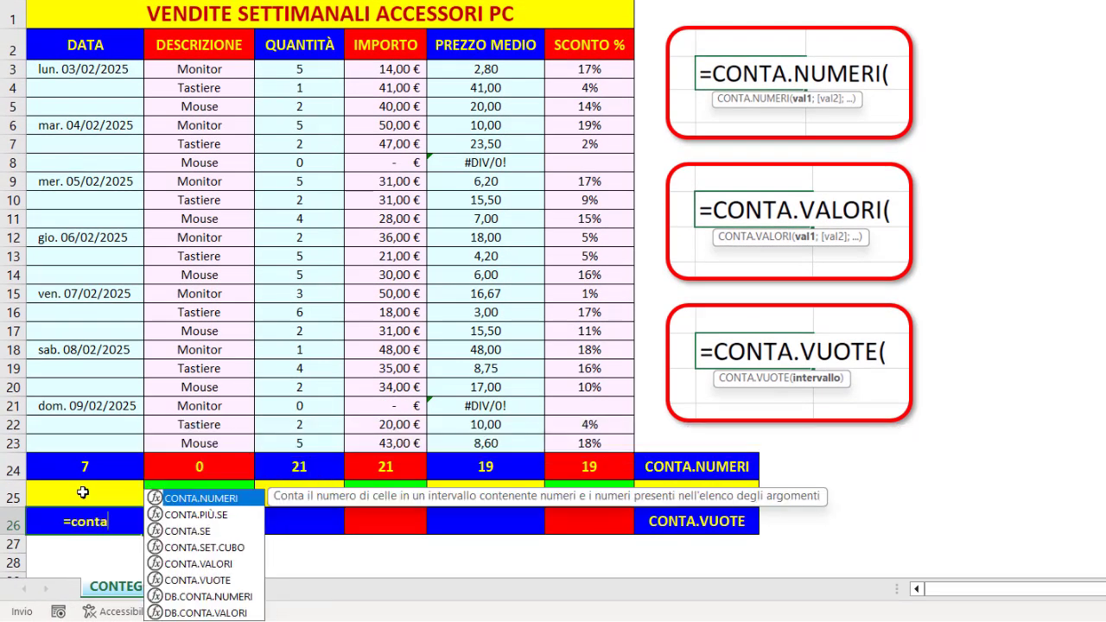
double_click(180, 580)
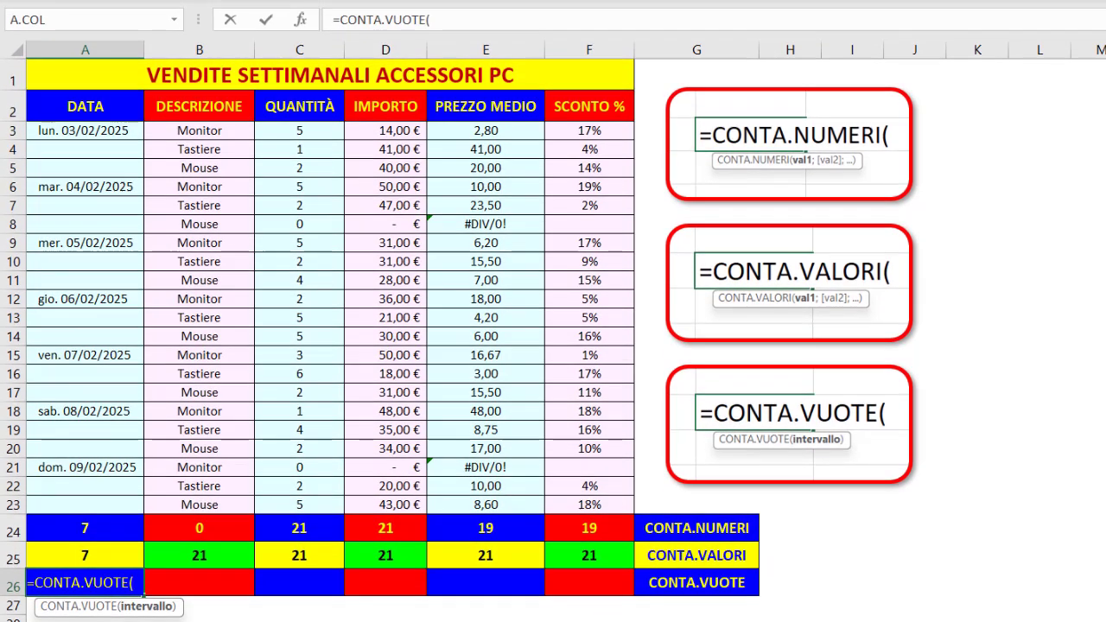
left_click_drag(65, 130, 83, 499)
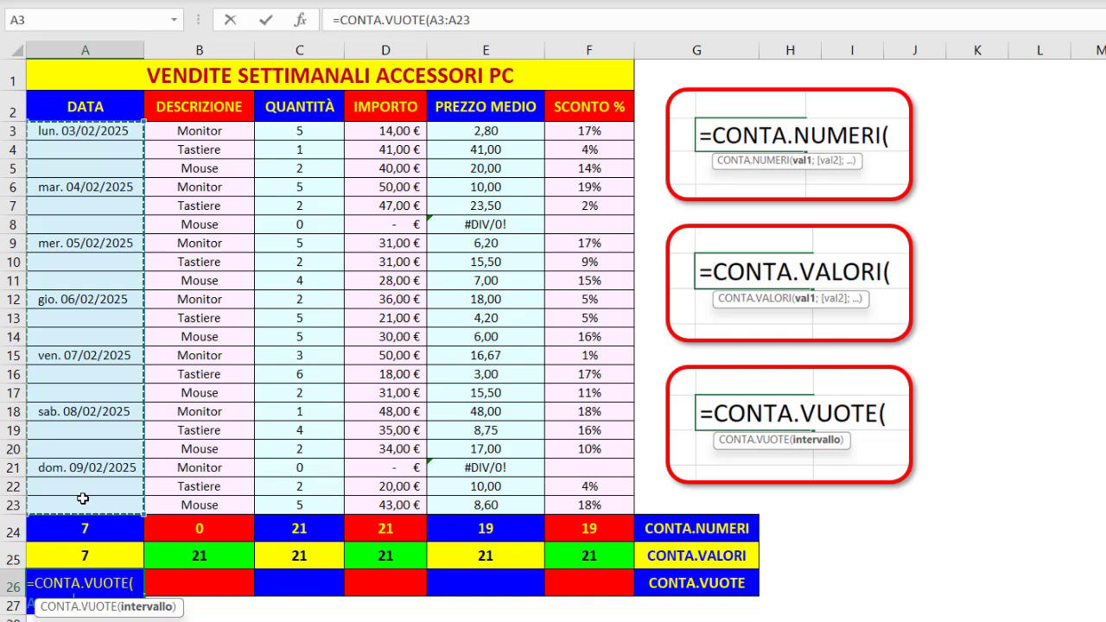
key("Return")
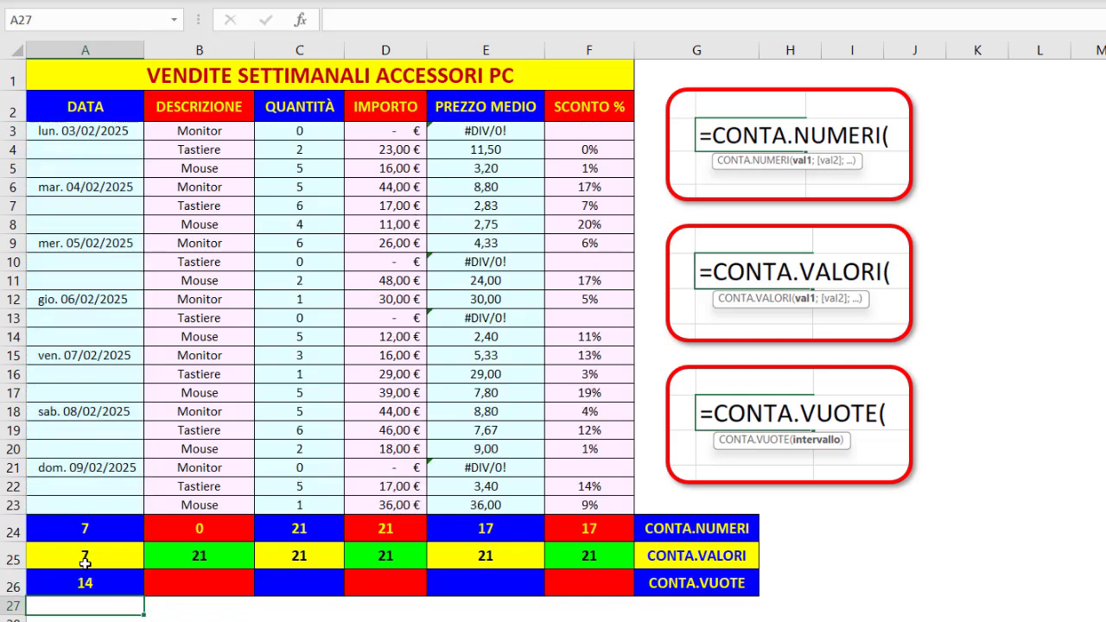
Fill the CONTA.VUOTE formula from A26 across to F26 without copying the formatting.
left_click(84, 583)
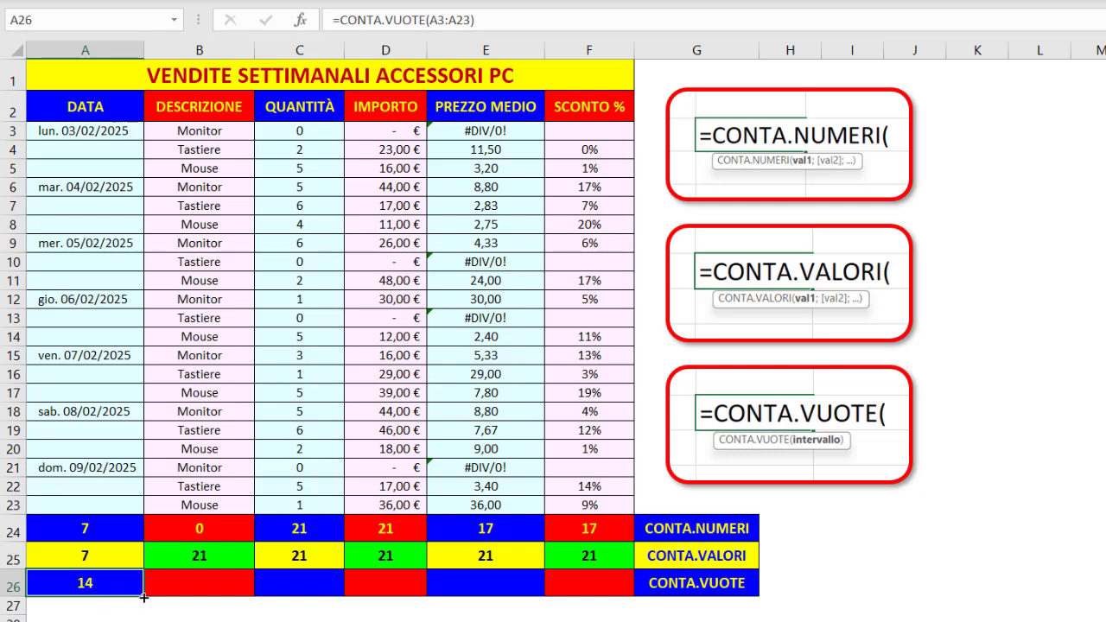
left_click_drag(144, 596, 622, 603)
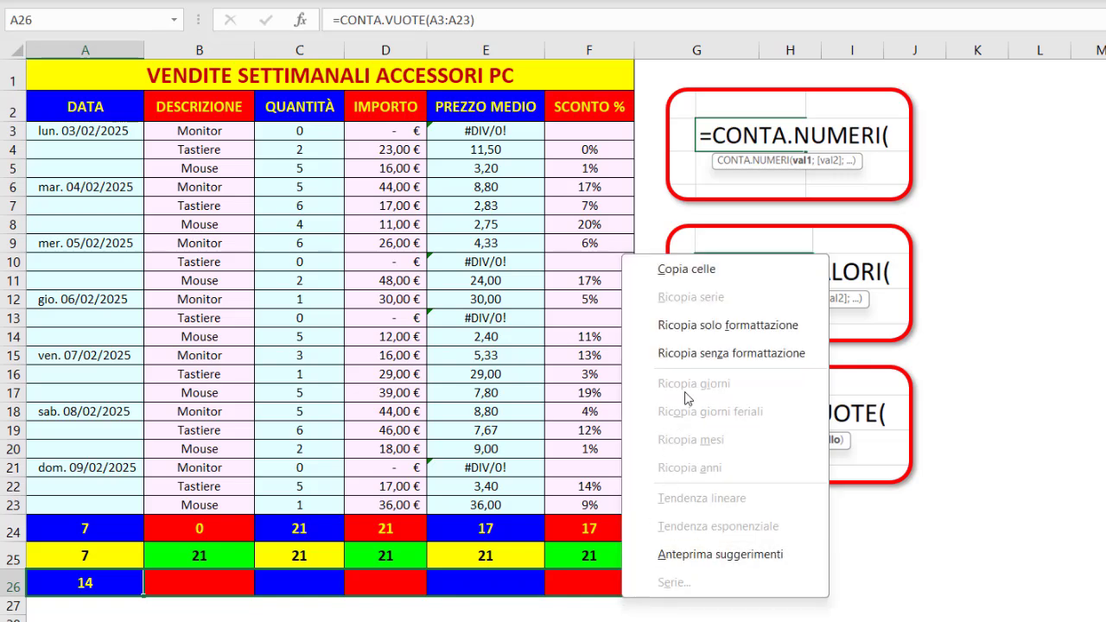
left_click(687, 360)
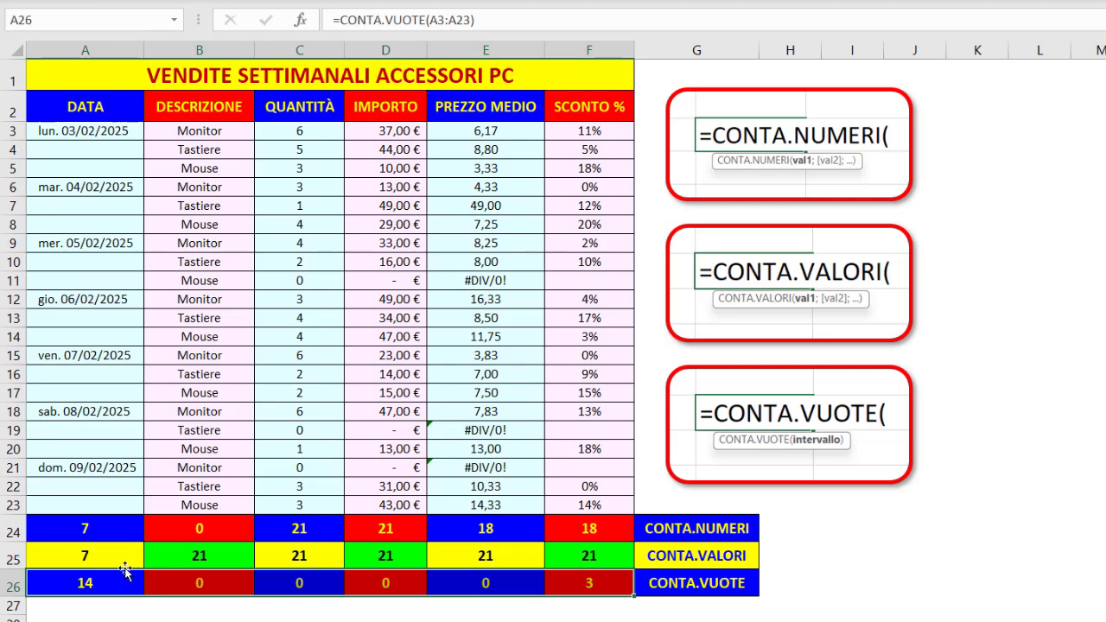
Compare the empty cell A22 with the formulas behind F11, C11, D11 and E11 to see what CONTA.VUOTE counts as blank.
left_click(107, 487)
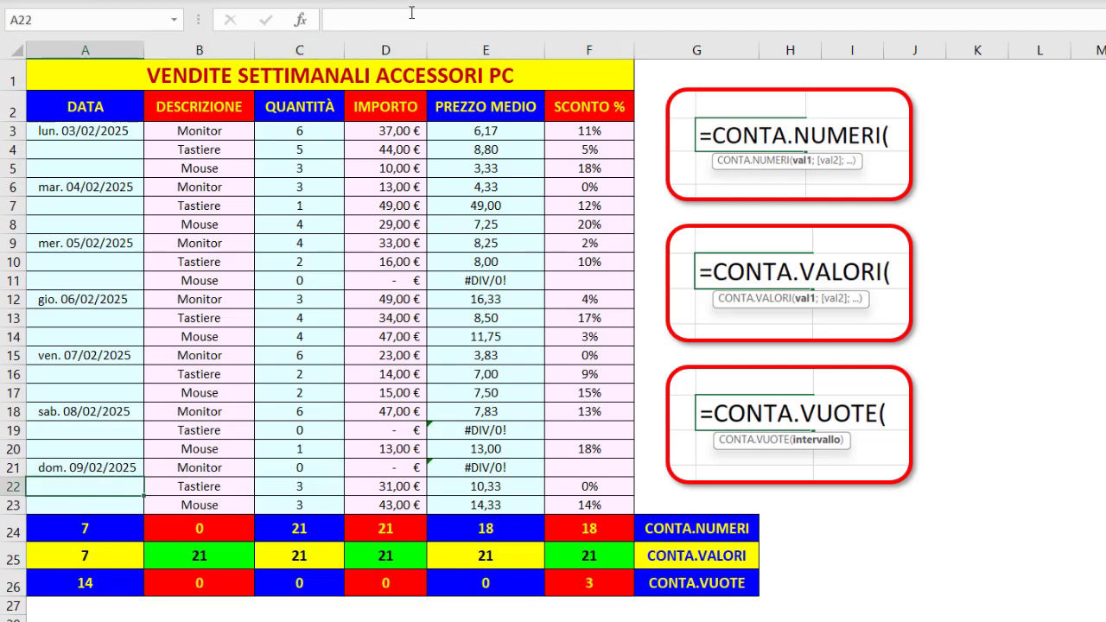
left_click(562, 281)
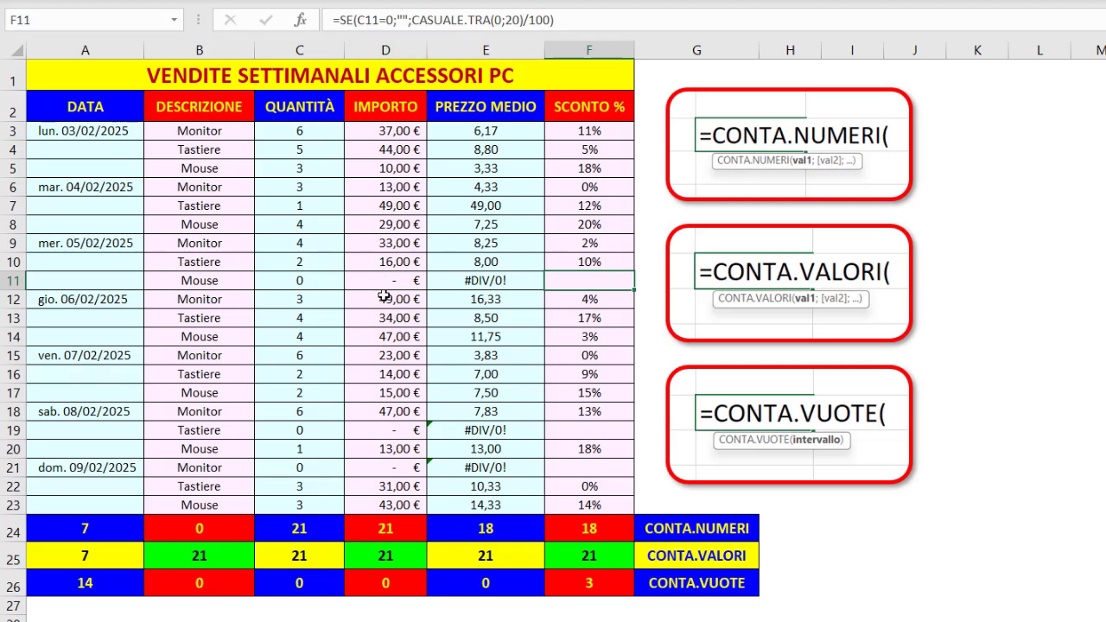
left_click(322, 282)
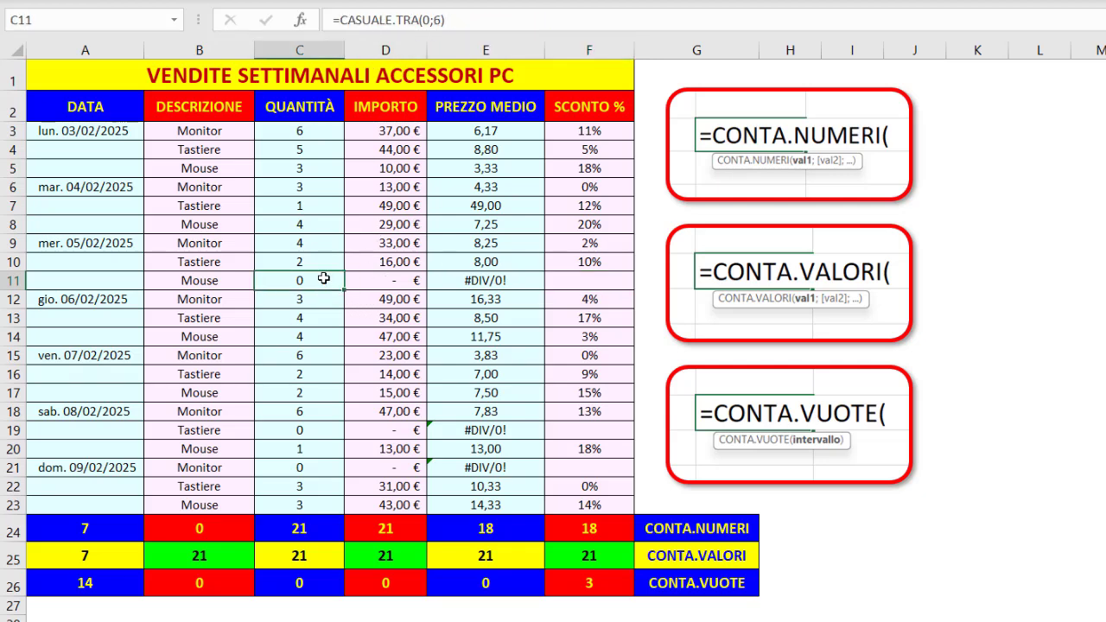
left_click(384, 280)
left_click(458, 279)
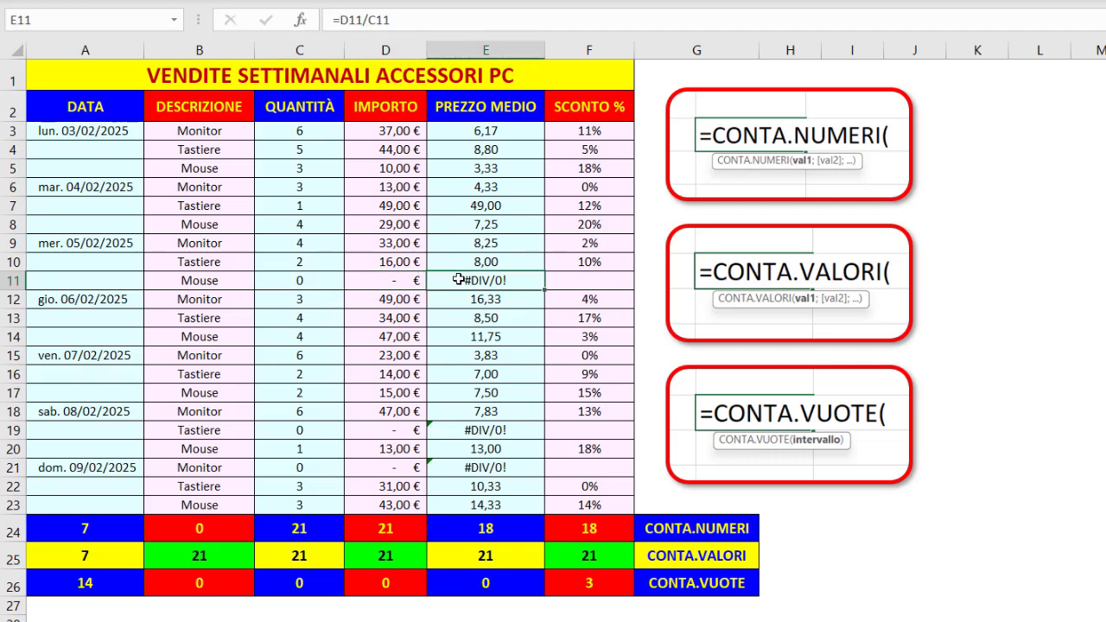
left_click(462, 262)
left_click(577, 71)
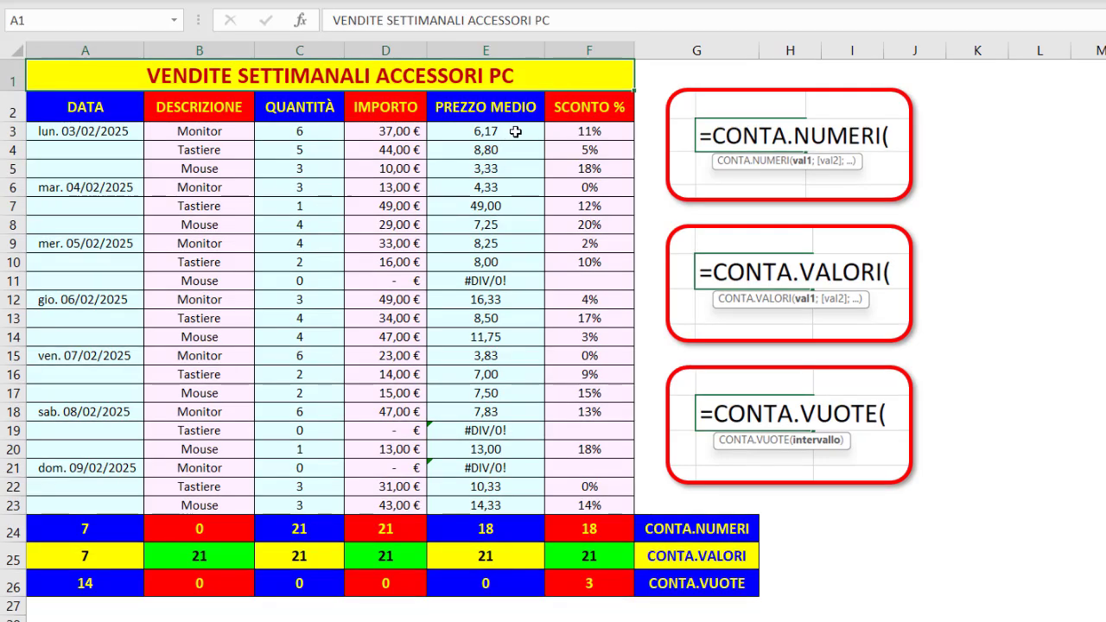
Check the status bar statistics for the selections E3:E17 and C4:C13, and review which statistics it can display.
left_click_drag(516, 131, 516, 391)
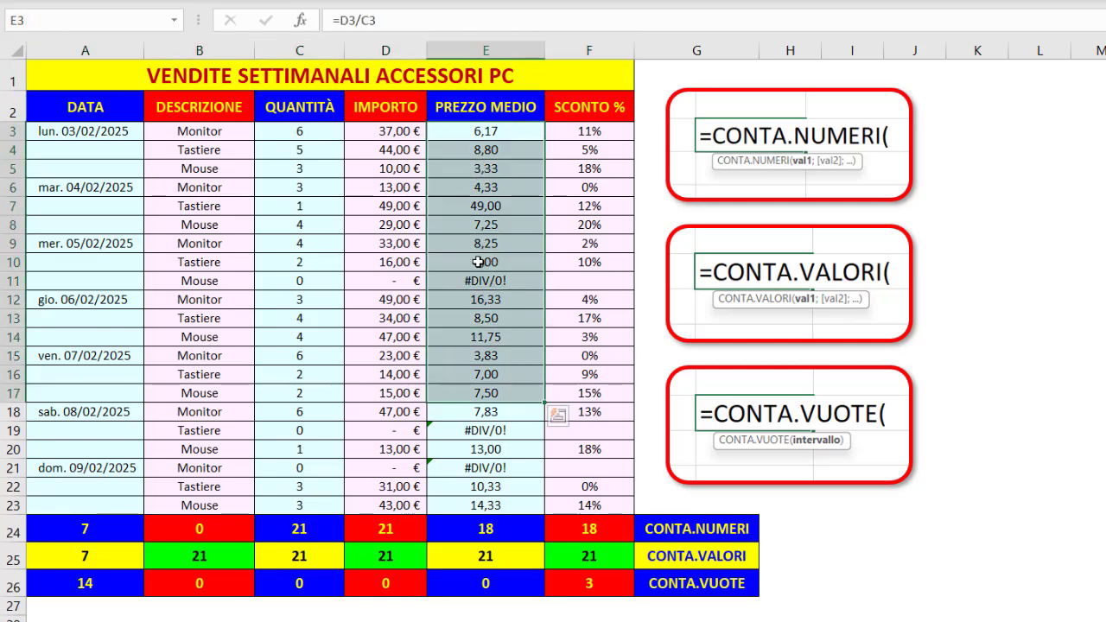
left_click_drag(321, 152, 317, 321)
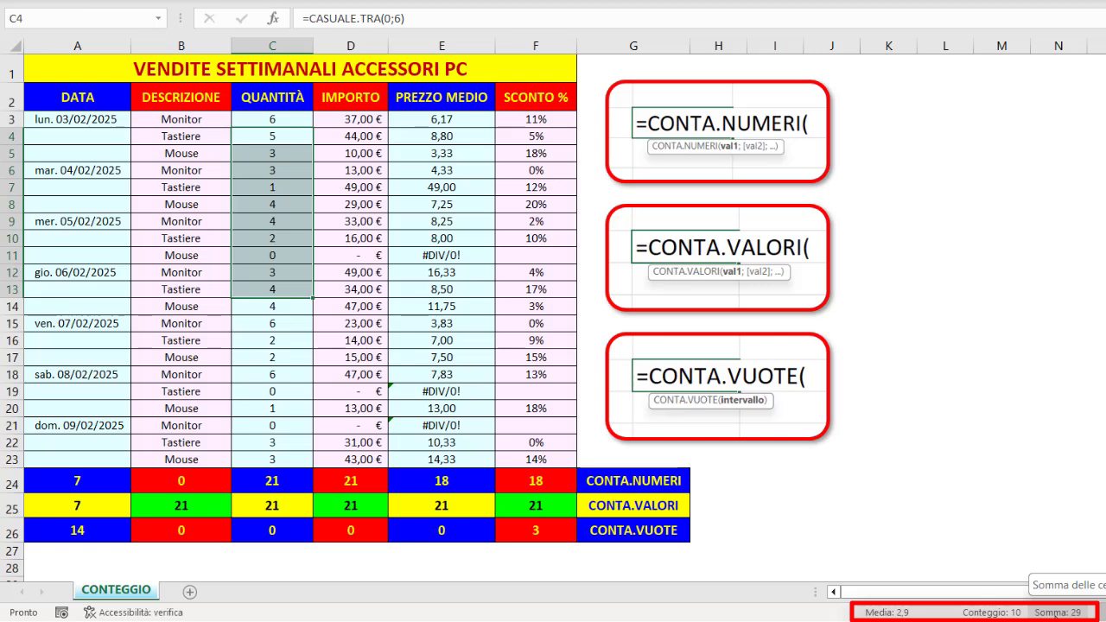
right_click(827, 617)
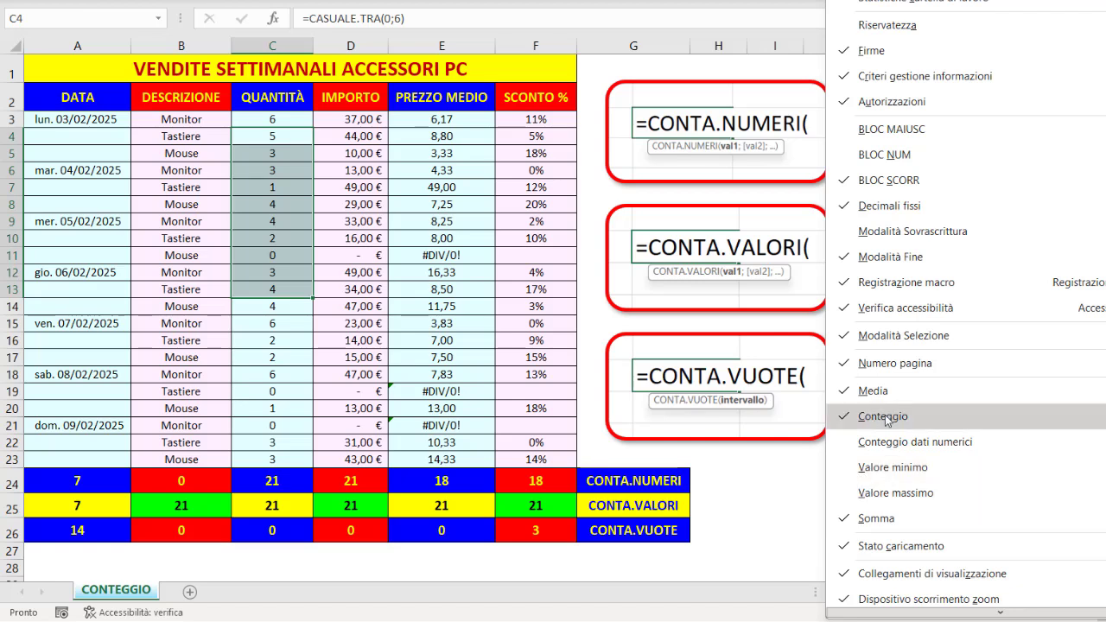
left_click(813, 610)
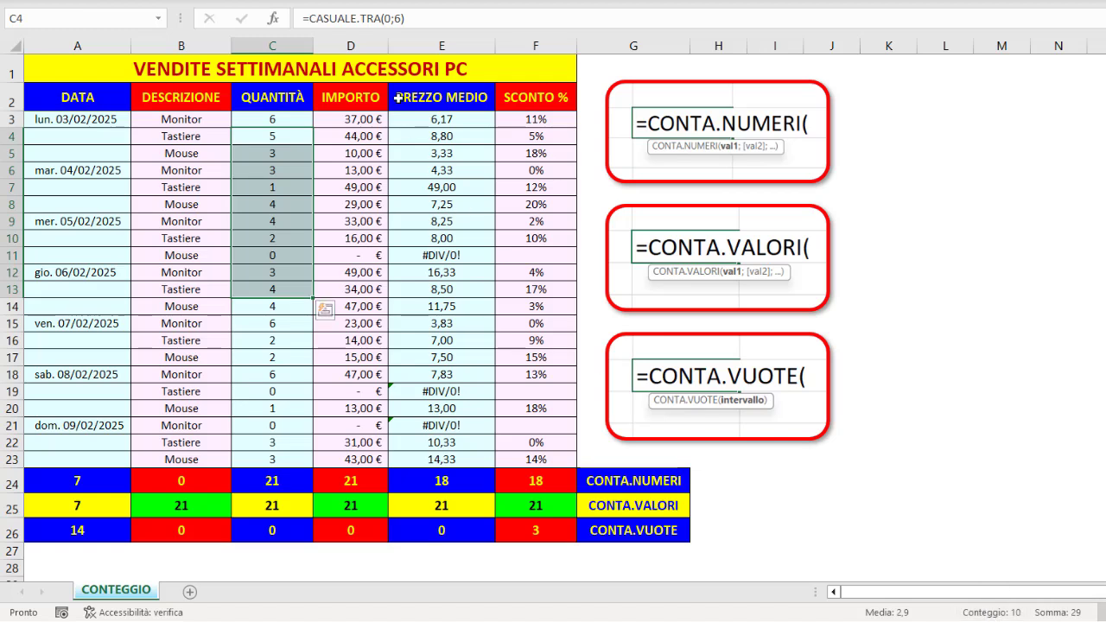
left_click(525, 76)
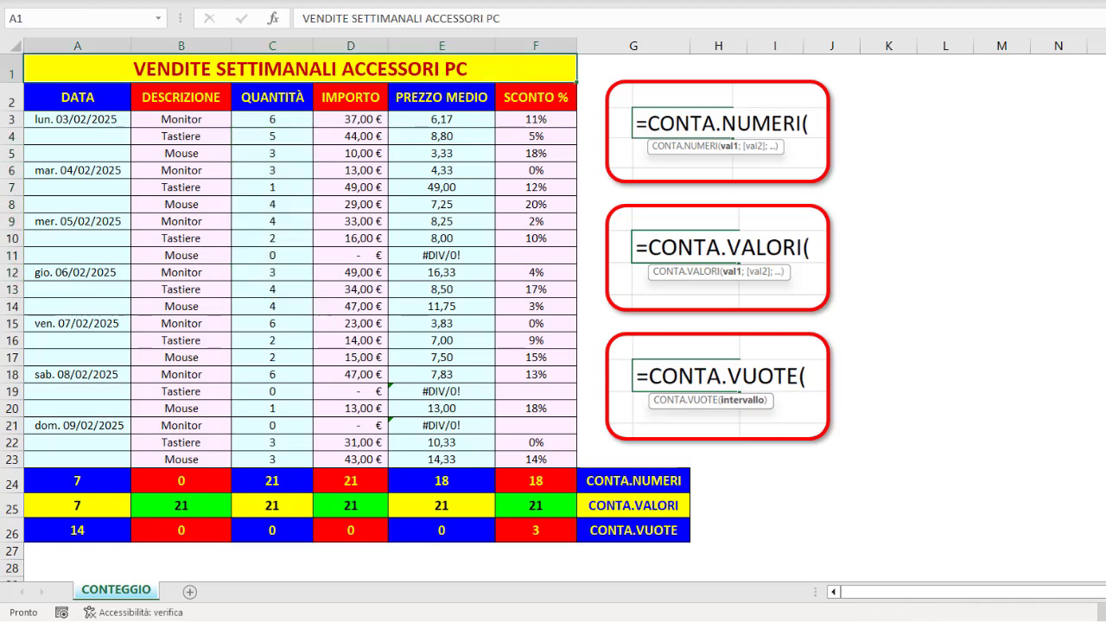